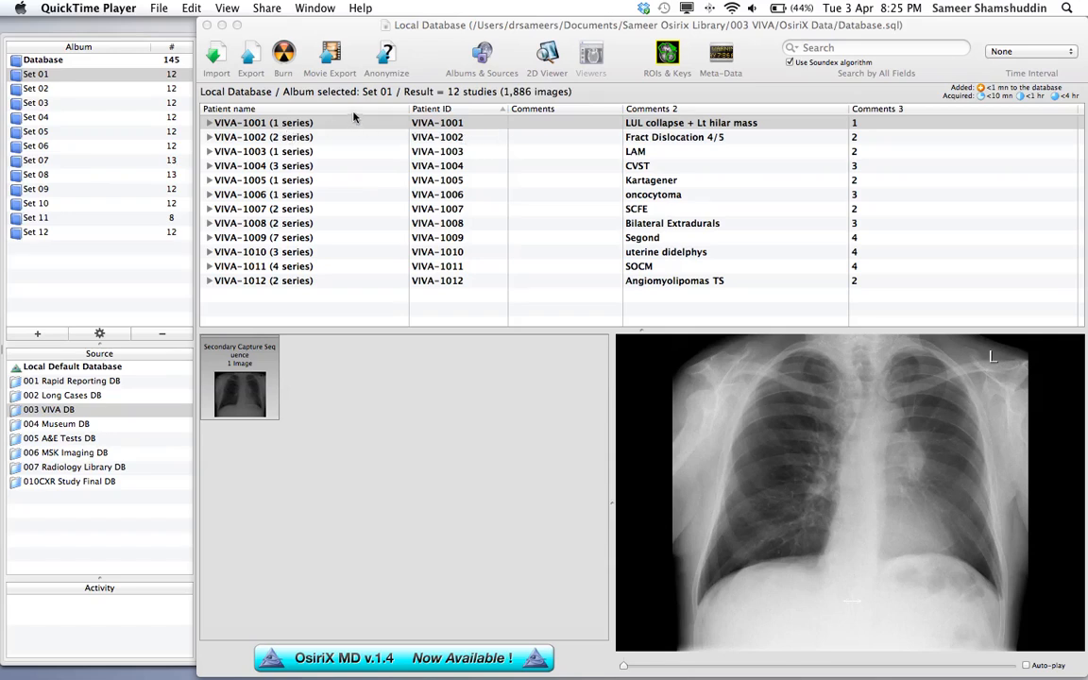
Step: Review the Comments 2 and Comments 3 entries of the Set 01 studies, including Fract Dislocation 4/5, LAM, CVST and Segond
{"action": "left_click", "coordinate": [318, 105]}
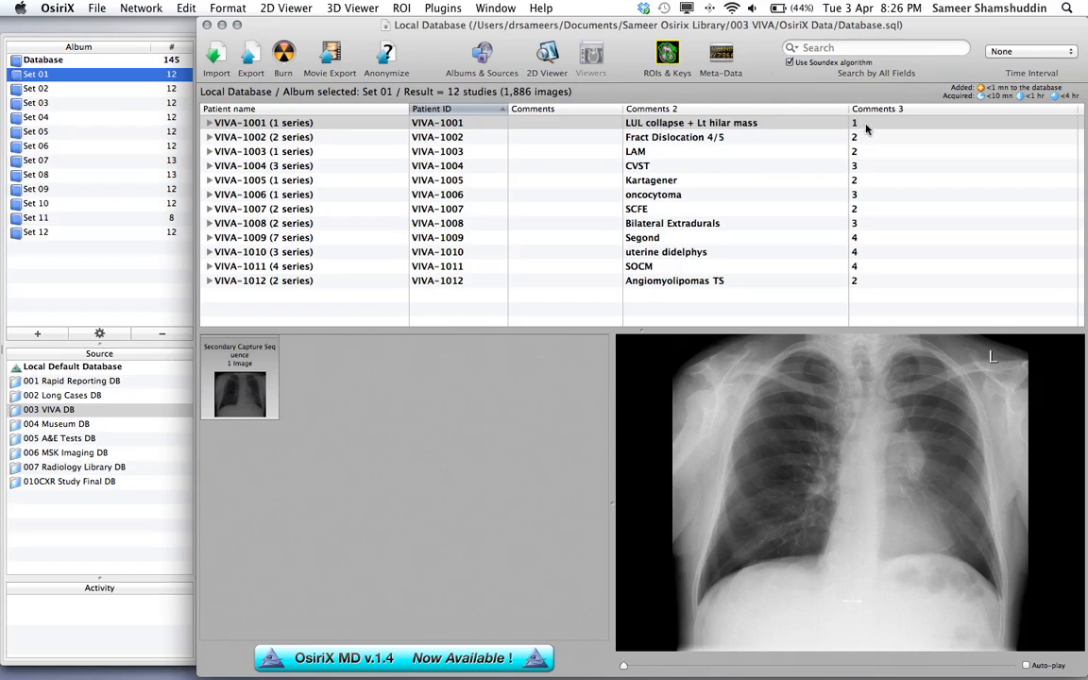
{"action": "left_click", "coordinate": [702, 136]}
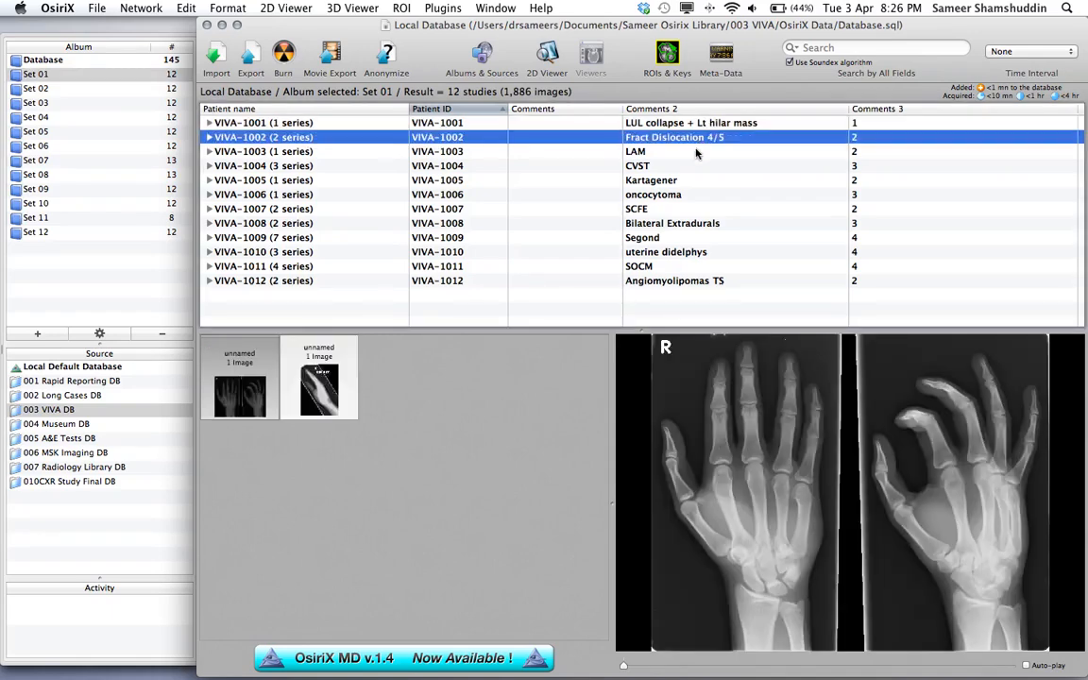
{"action": "left_click", "coordinate": [696, 152]}
{"action": "left_click", "coordinate": [690, 168]}
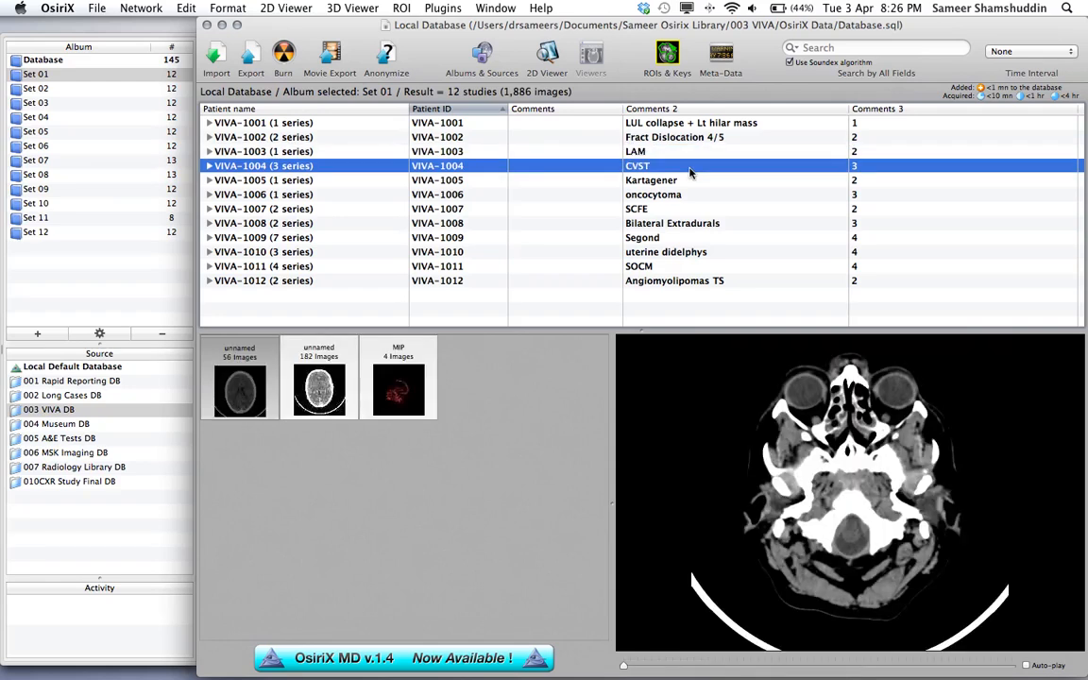
{"action": "left_click", "coordinate": [876, 123]}
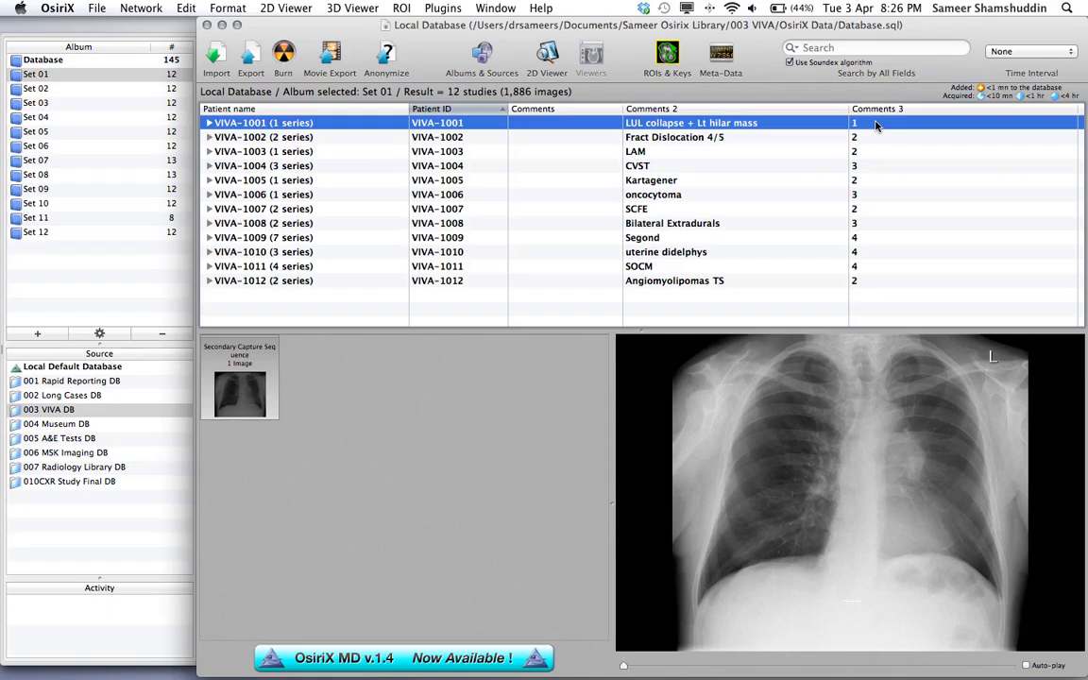
{"action": "left_click", "coordinate": [859, 239]}
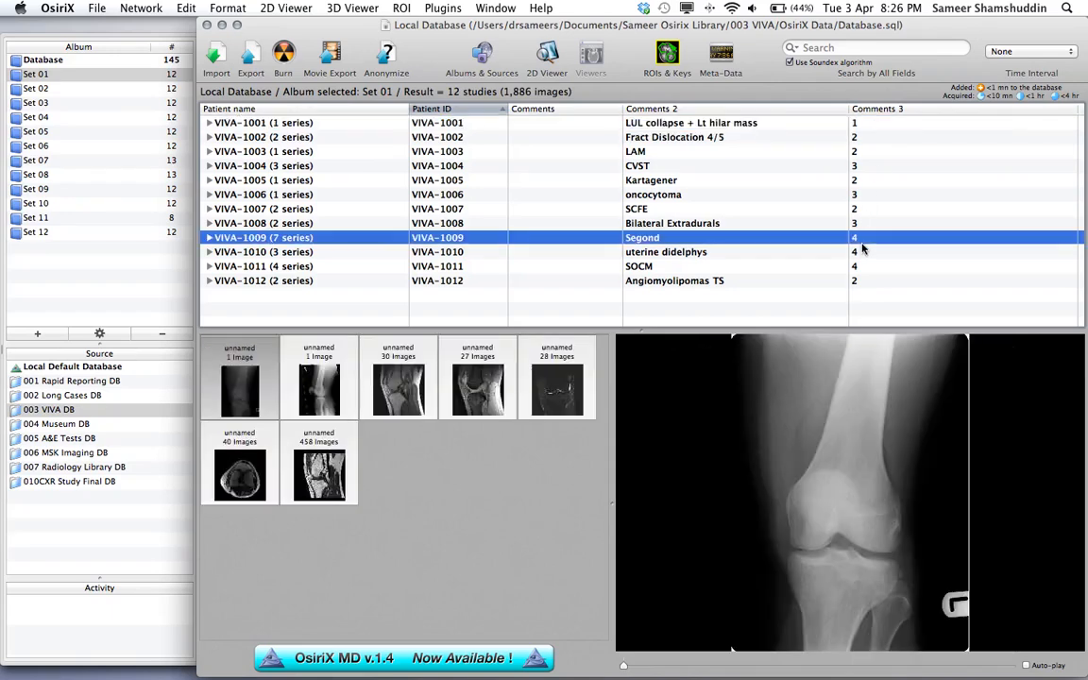
Step: Sort the Set 01 studies by Comments 3 in ascending order and compare the first and last studies
{"action": "left_click", "coordinate": [882, 111]}
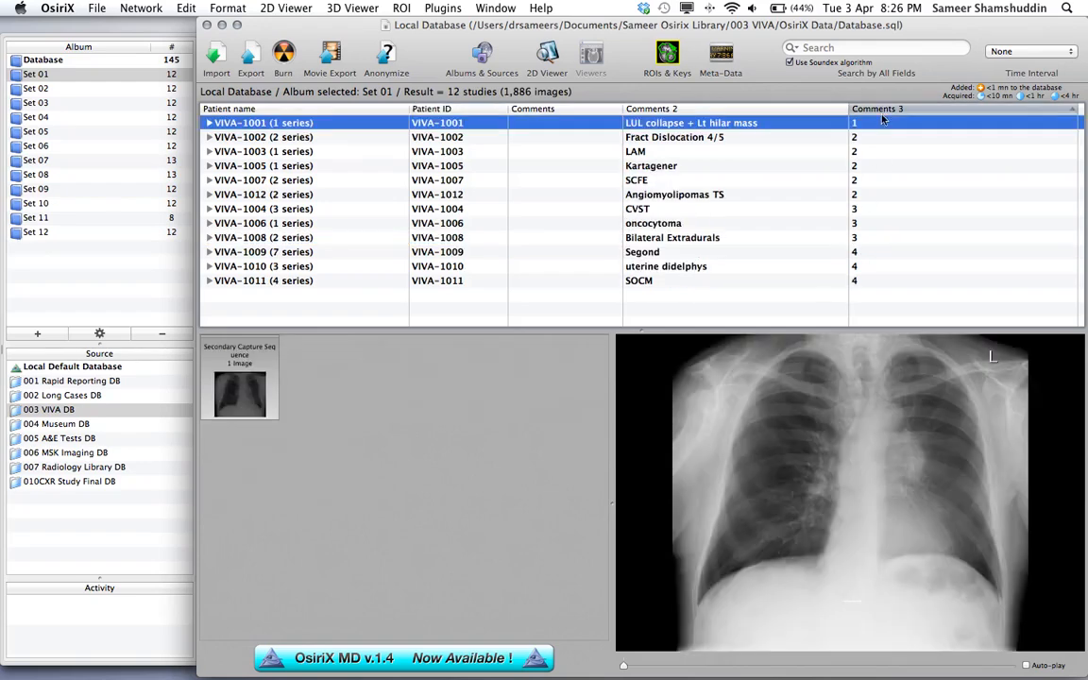
{"action": "left_click", "coordinate": [857, 281]}
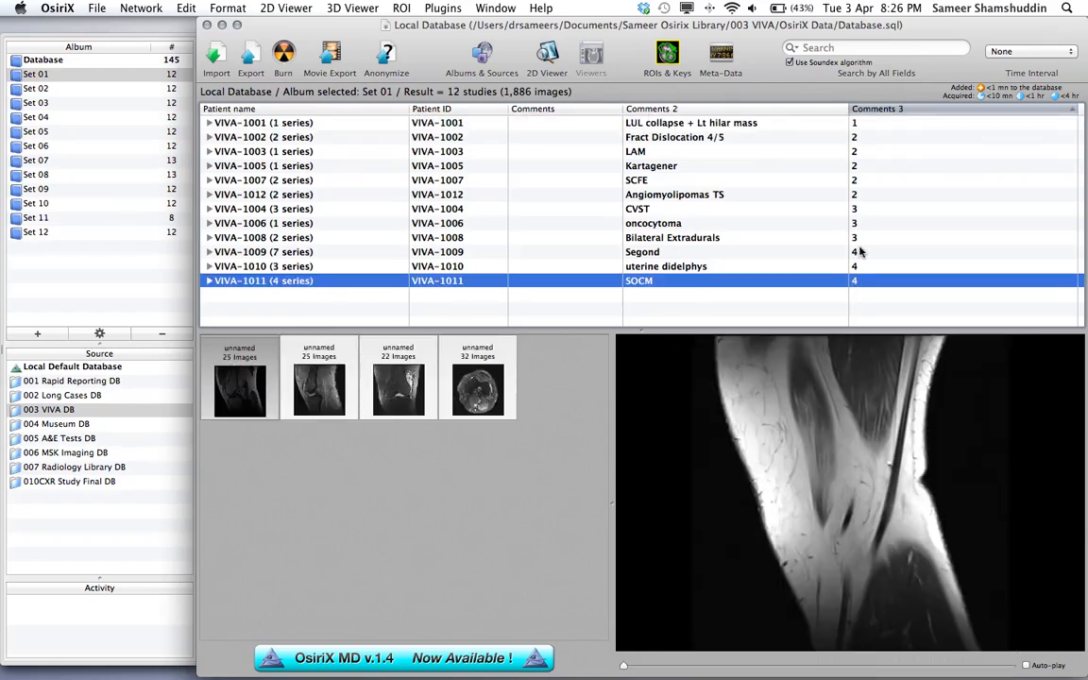
{"action": "left_click", "coordinate": [872, 124]}
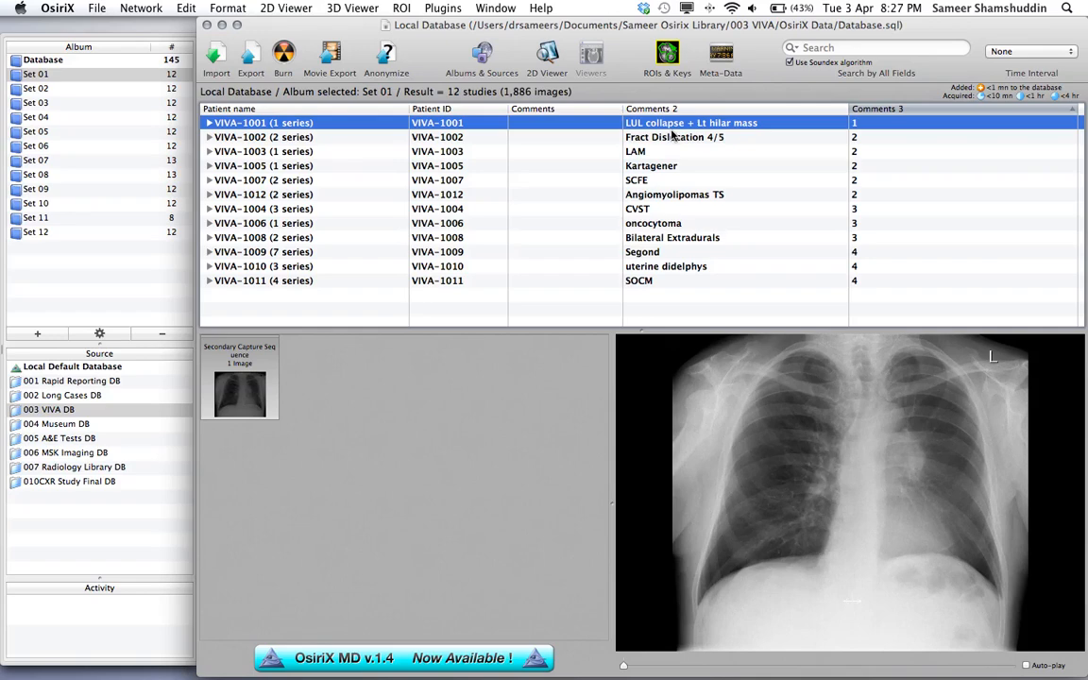
Step: Switch to the Local Default Database and view the Osirix Workshop 03 study in the 2D viewer, closing the viewer when done
{"action": "left_click", "coordinate": [119, 367]}
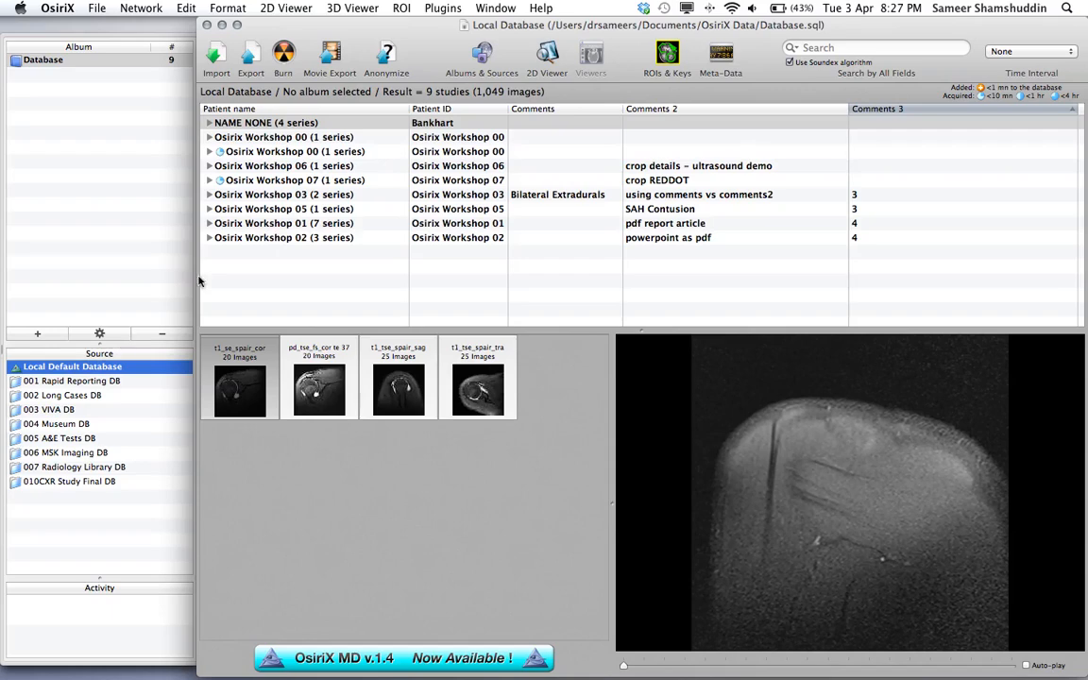
{"action": "left_click", "coordinate": [438, 195]}
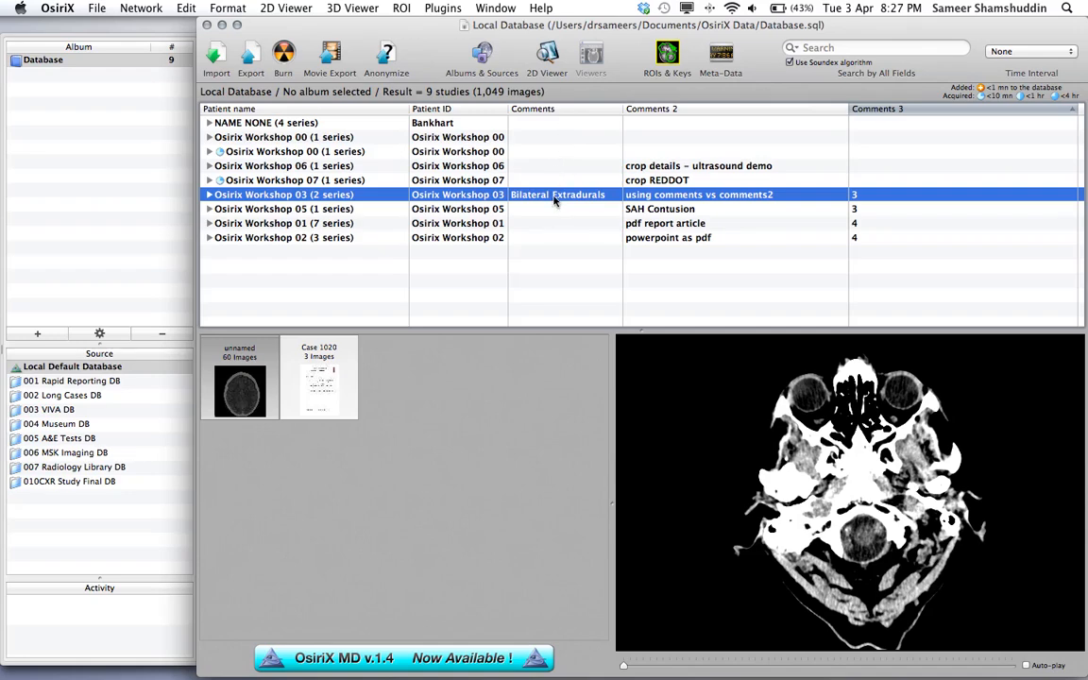
{"action": "double_click", "coordinate": [486, 195]}
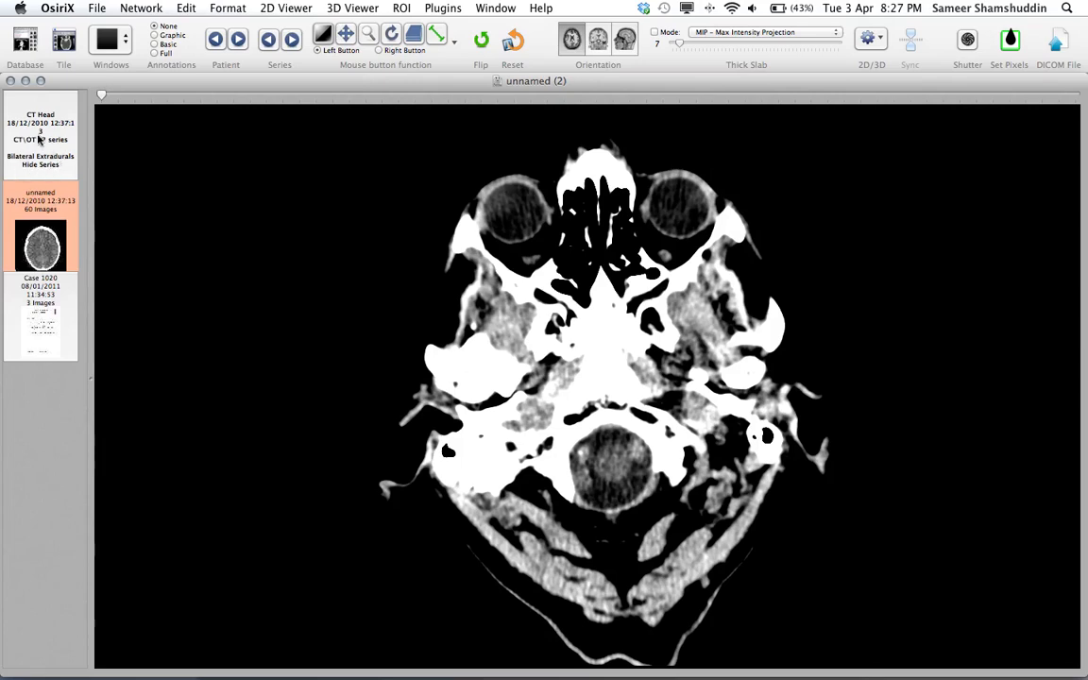
{"action": "left_click", "coordinate": [11, 82]}
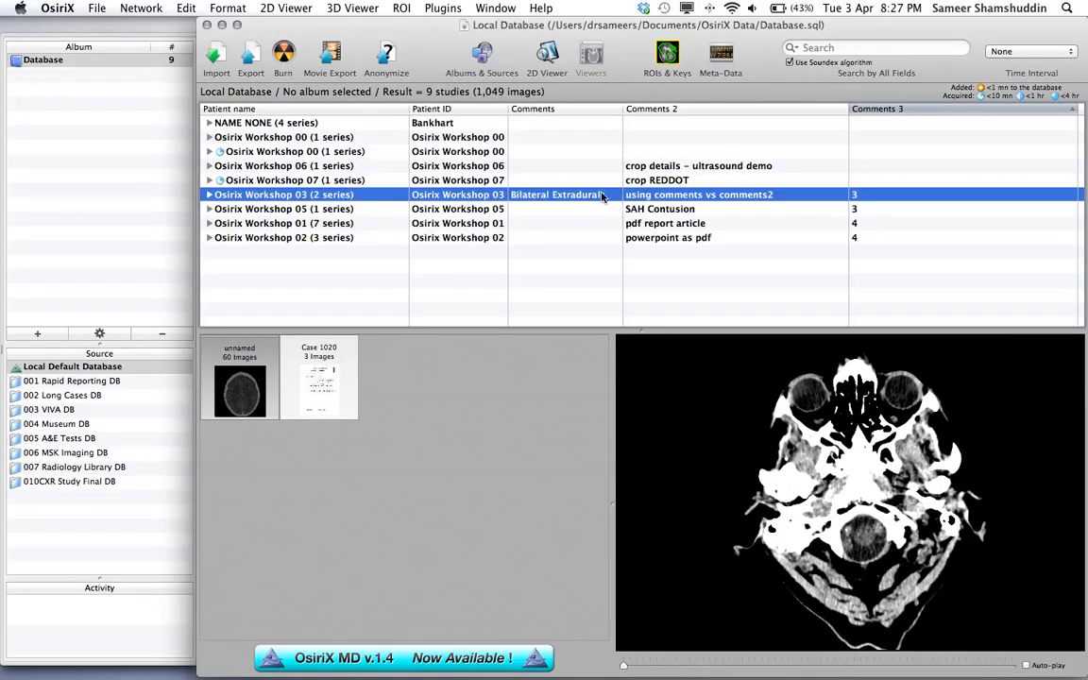
Step: View the Osirix Workshop 05 study with the SAH Contusion comment in the 2D viewer and close the viewer
{"action": "left_click", "coordinate": [673, 210]}
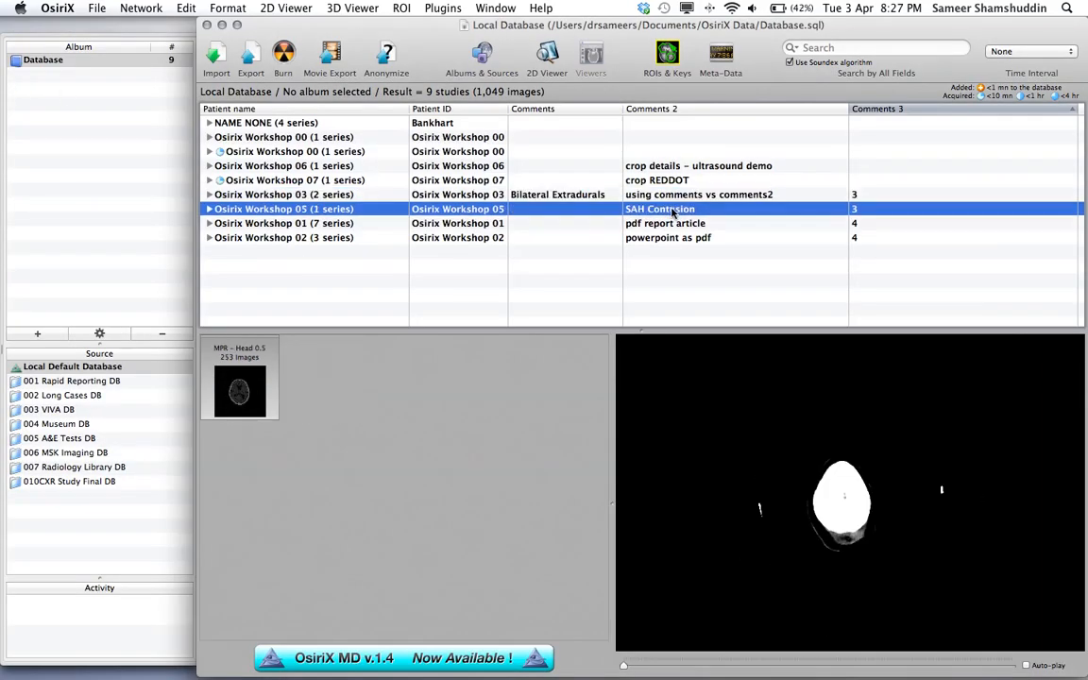
{"action": "double_click", "coordinate": [474, 210]}
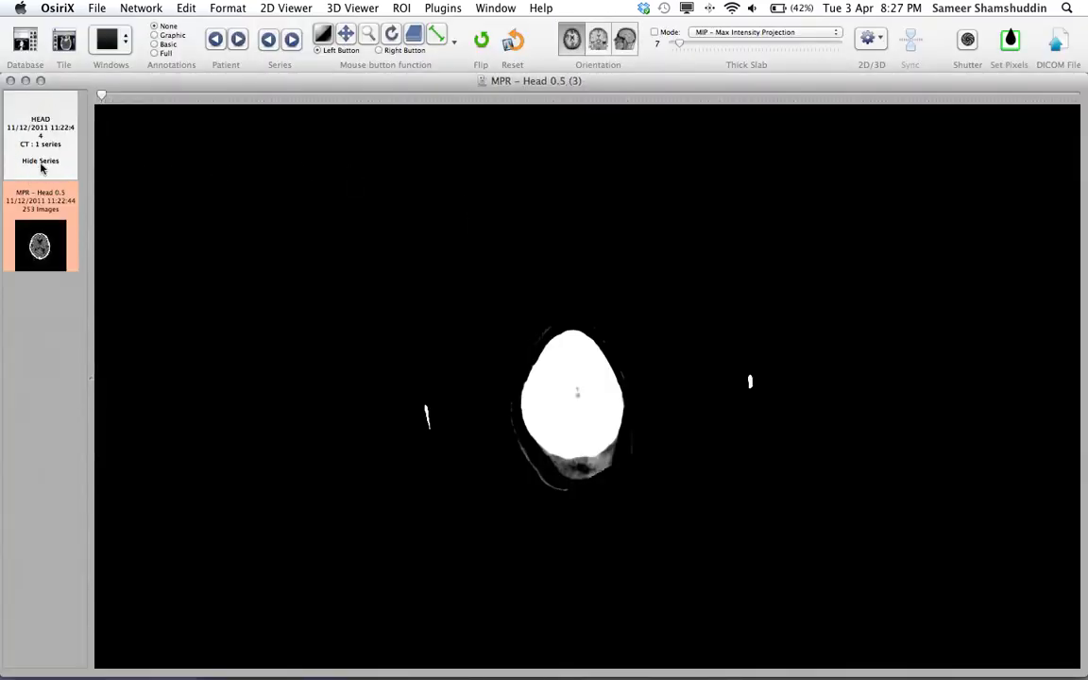
{"action": "left_click", "coordinate": [11, 82]}
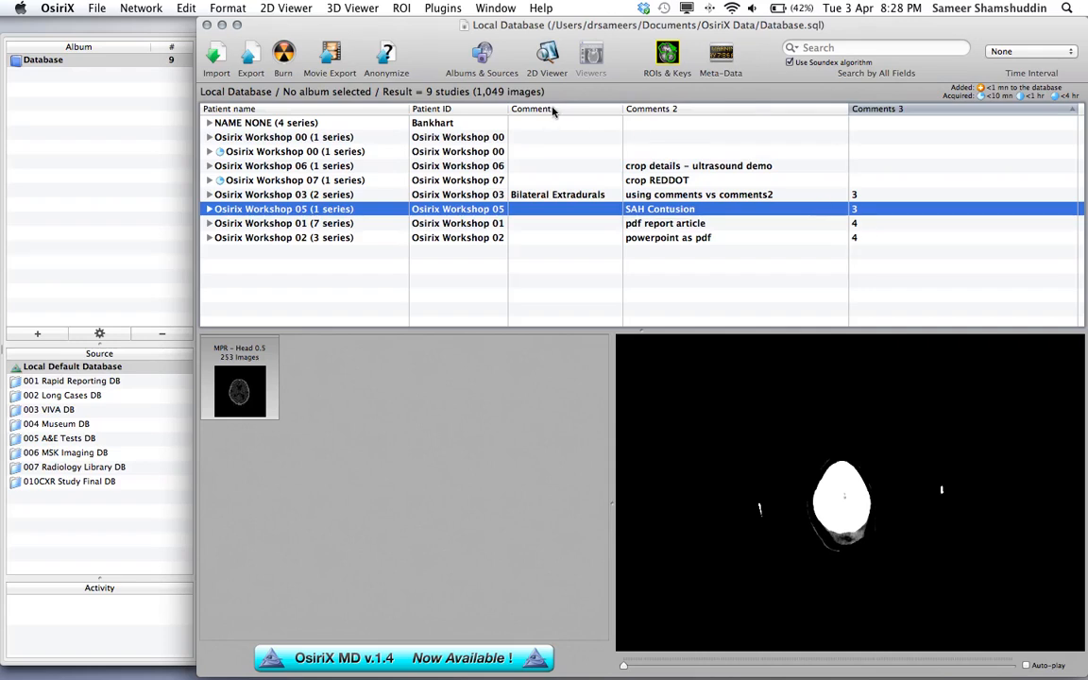
Step: Sort the study list by Patient ID, and change the sorting to Patient name
{"action": "left_click", "coordinate": [489, 110]}
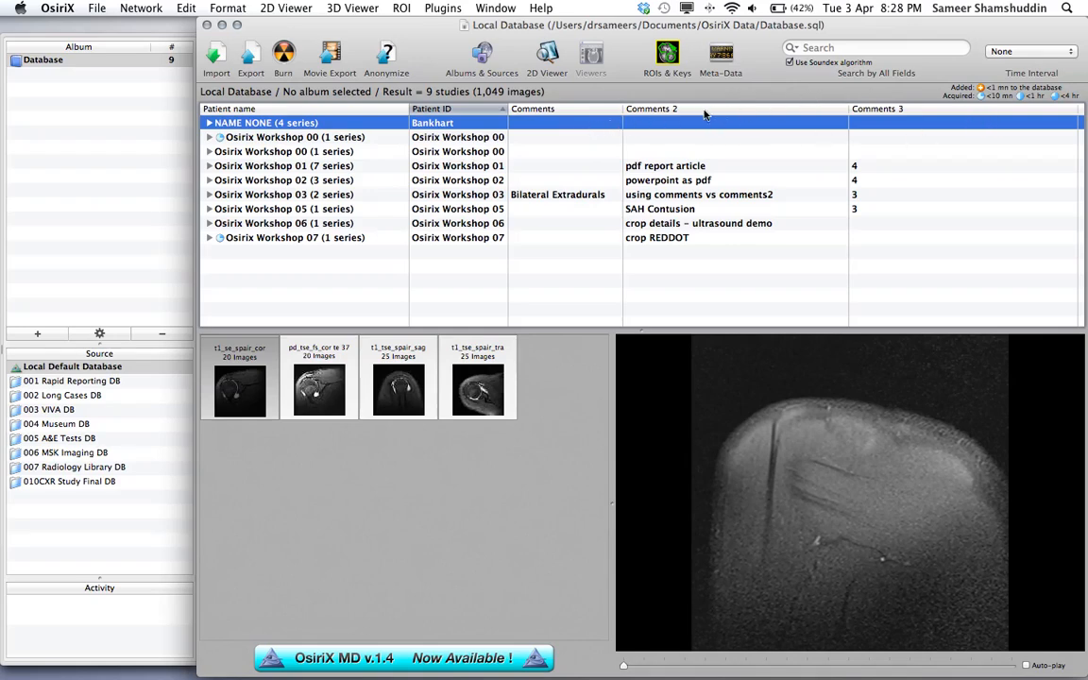
{"action": "left_click", "coordinate": [383, 111]}
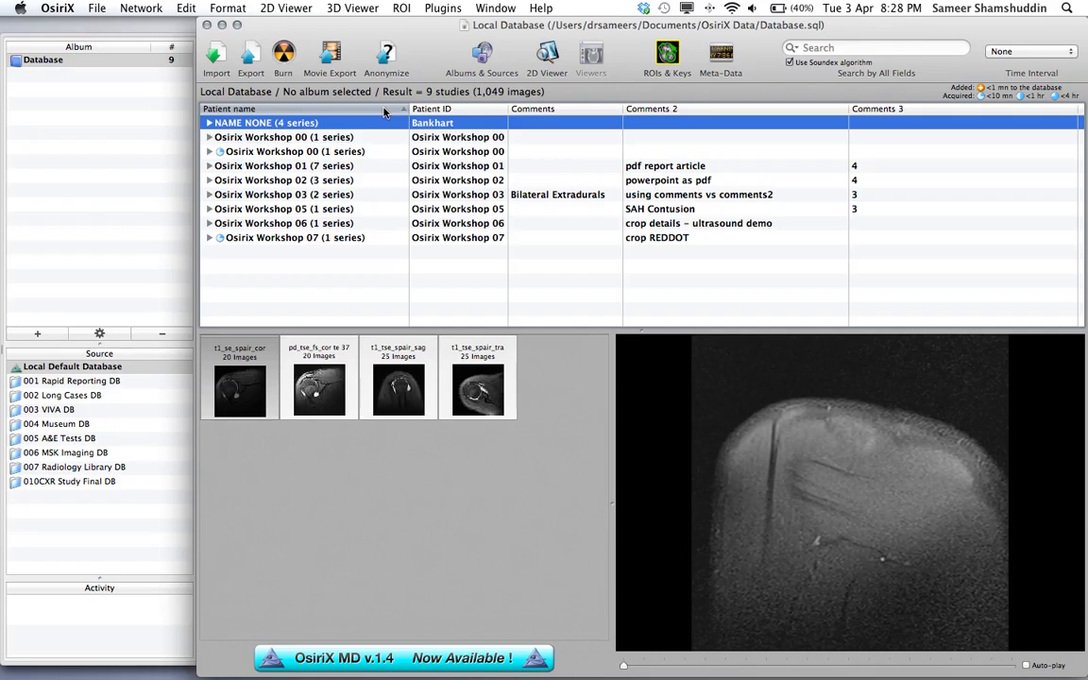
Step: Add the # im column to the study list and check it for Osirix Workshop 01, 02 and 05
{"action": "right_click", "coordinate": [384, 113]}
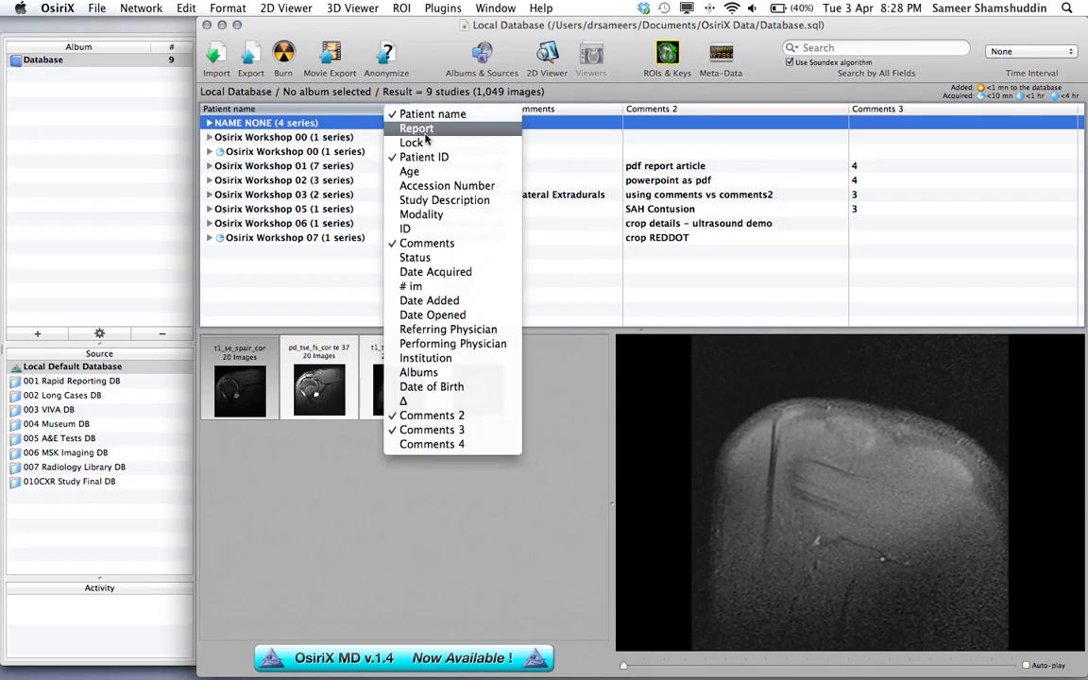
{"action": "left_click", "coordinate": [429, 287]}
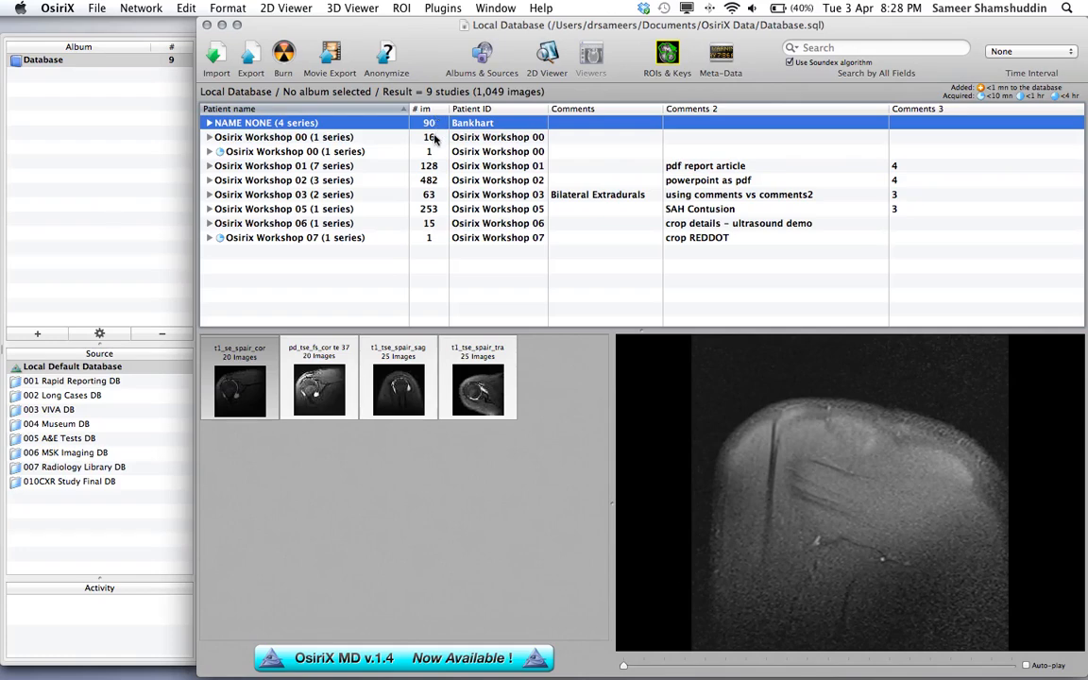
{"action": "left_click", "coordinate": [431, 165]}
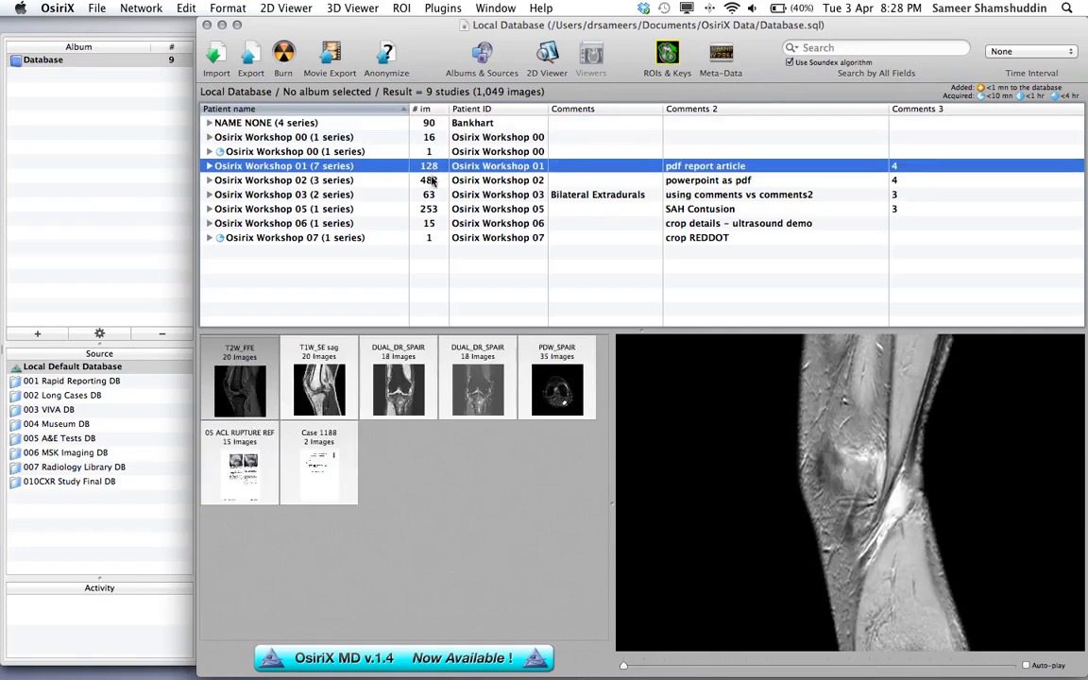
{"action": "left_click", "coordinate": [430, 181]}
{"action": "left_click", "coordinate": [430, 210]}
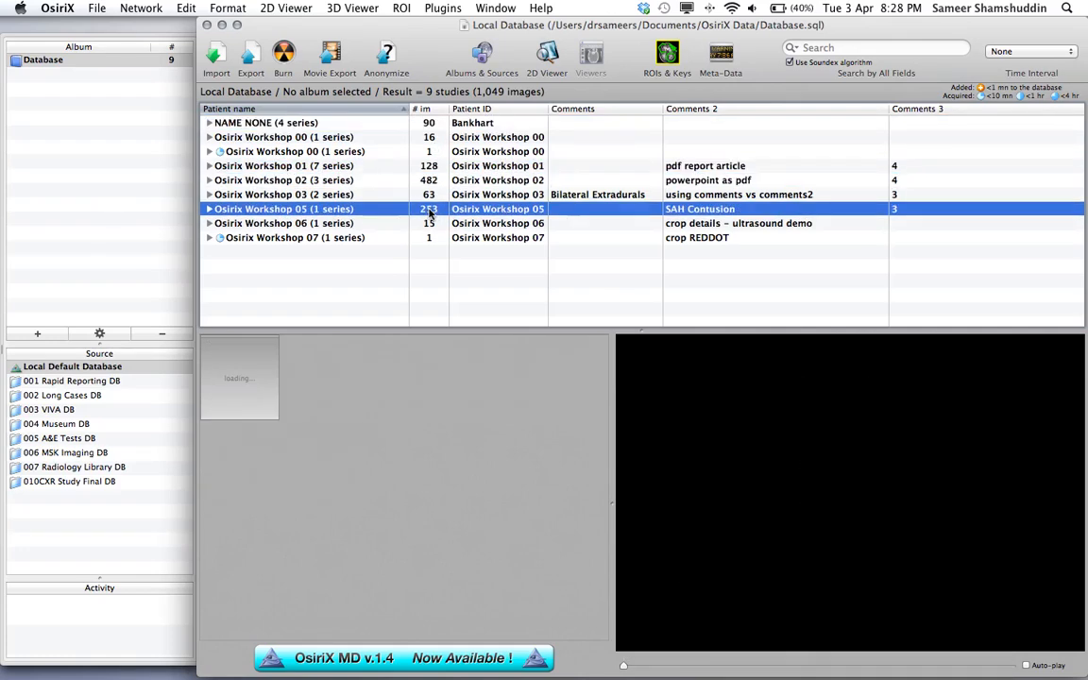
Step: Remove the # im column from the study list
{"action": "right_click", "coordinate": [428, 112]}
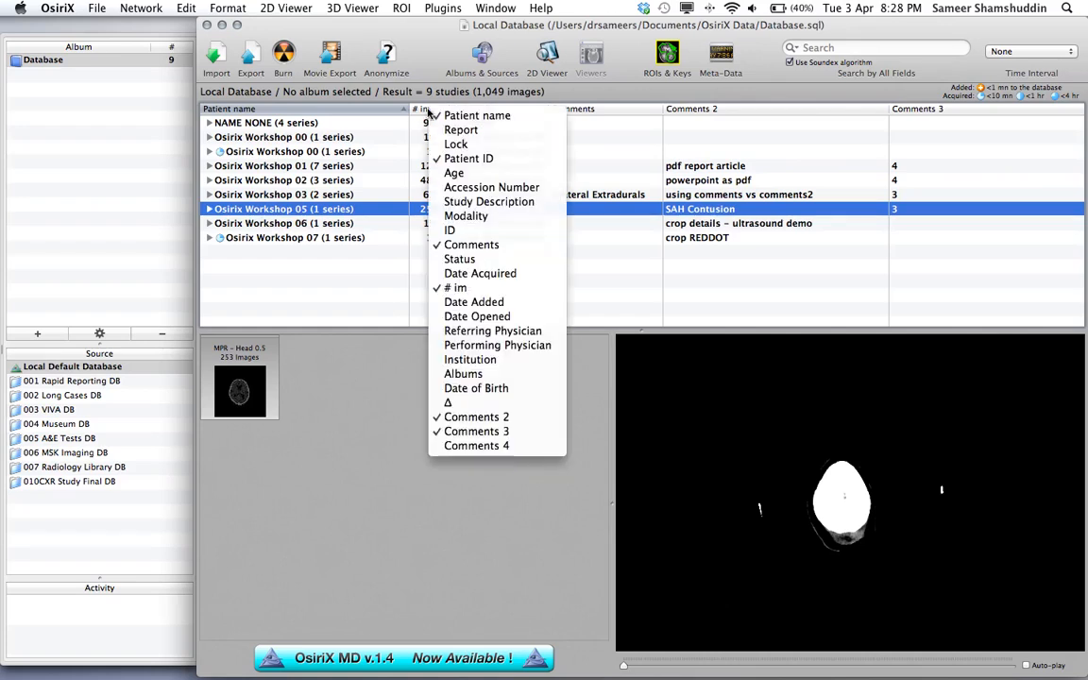
{"action": "left_click", "coordinate": [442, 288]}
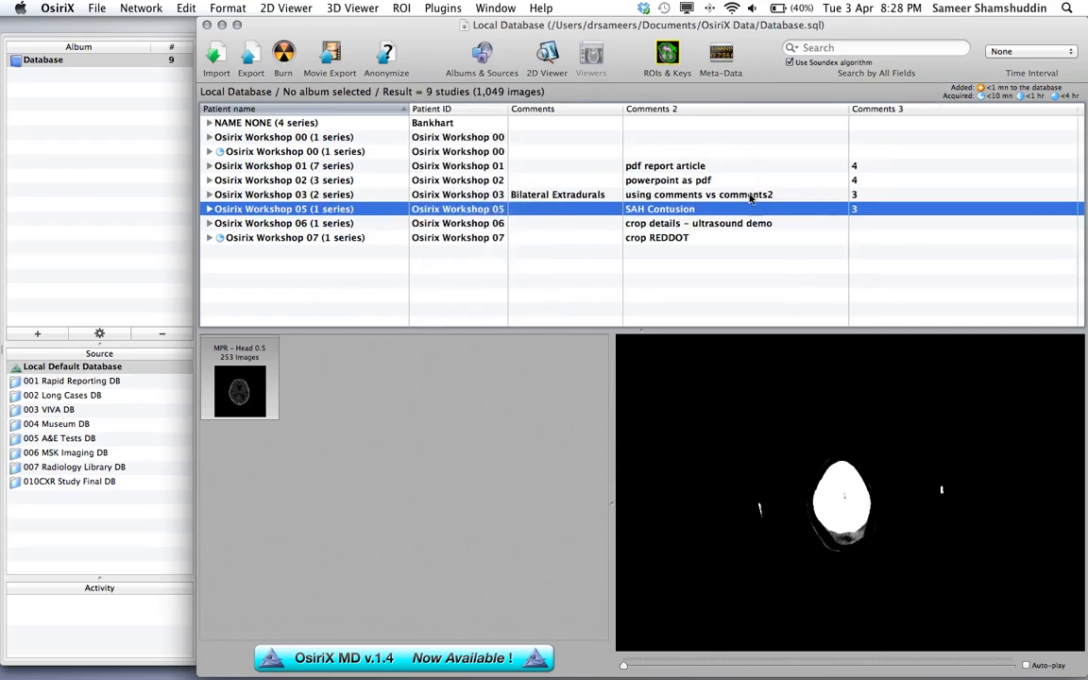
Step: Open the Set 02 album of the 003 VIVA DB and select its OCD study
{"action": "left_click", "coordinate": [82, 409]}
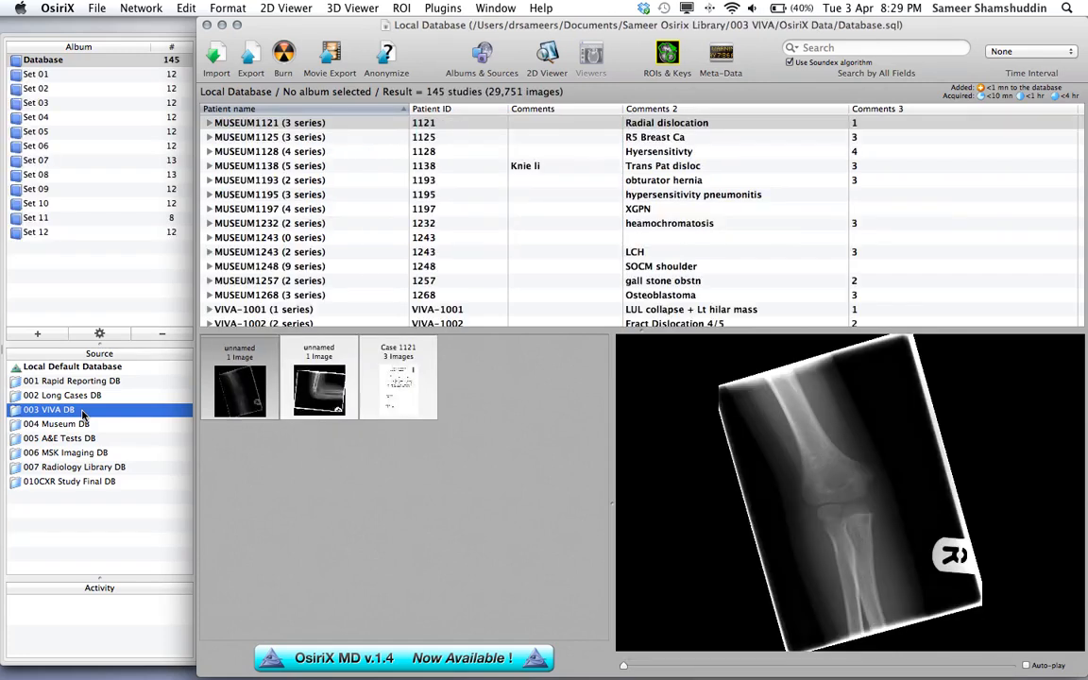
{"action": "left_click", "coordinate": [59, 88]}
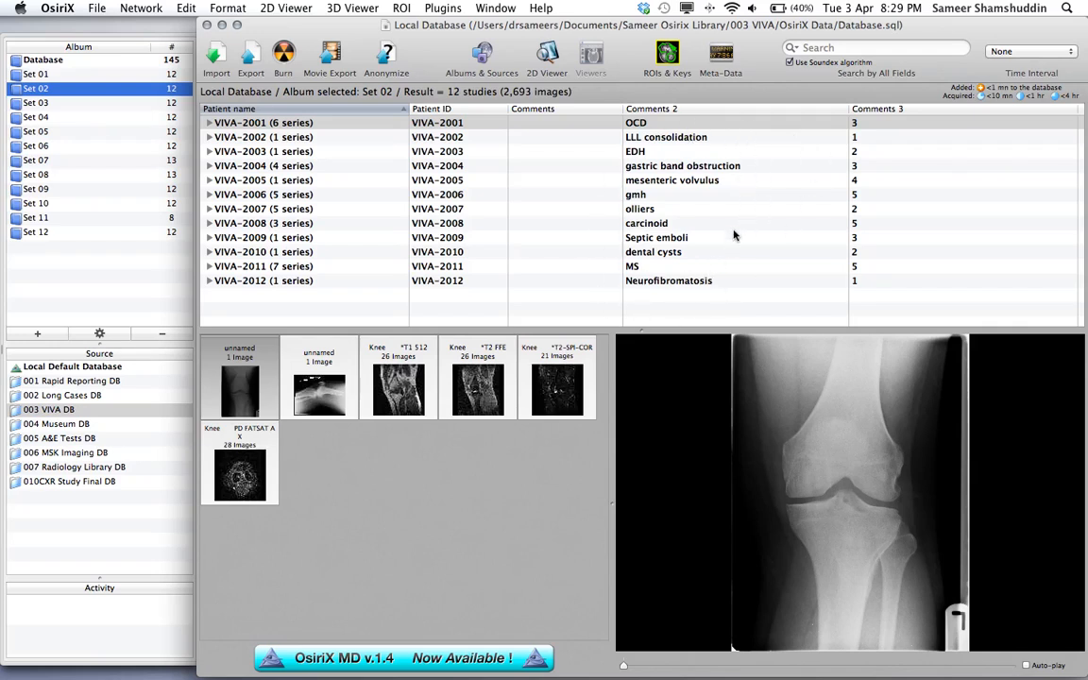
{"action": "left_click", "coordinate": [359, 124]}
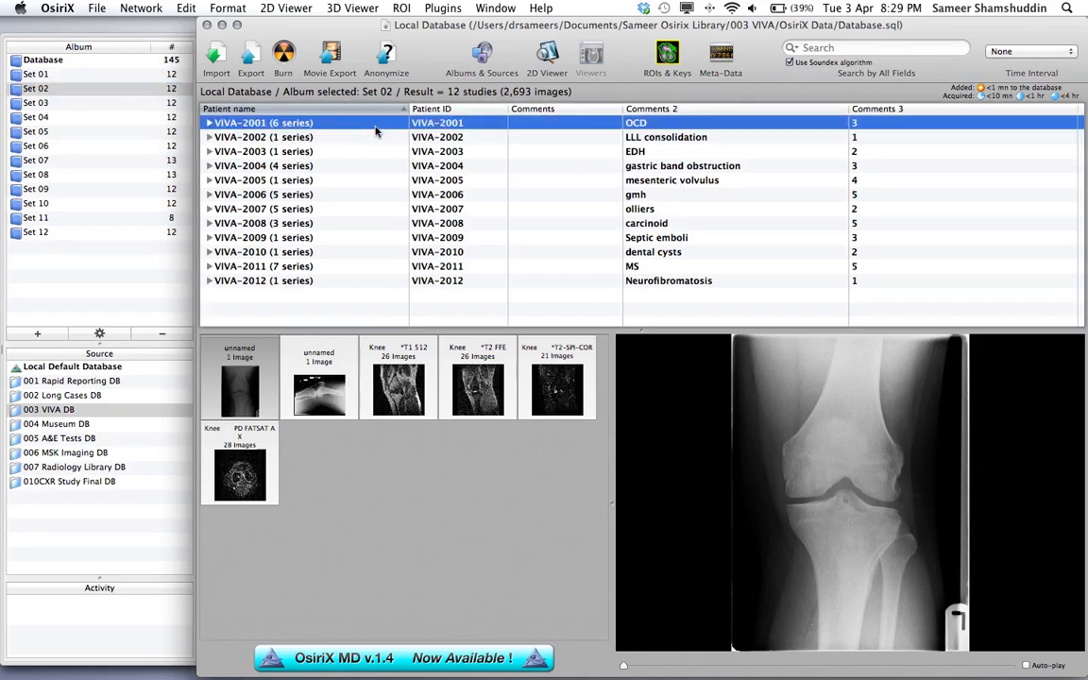
Step: Export the displayed database list to the Desktop as OsiriX Database List.txt
{"action": "left_click", "coordinate": [99, 10]}
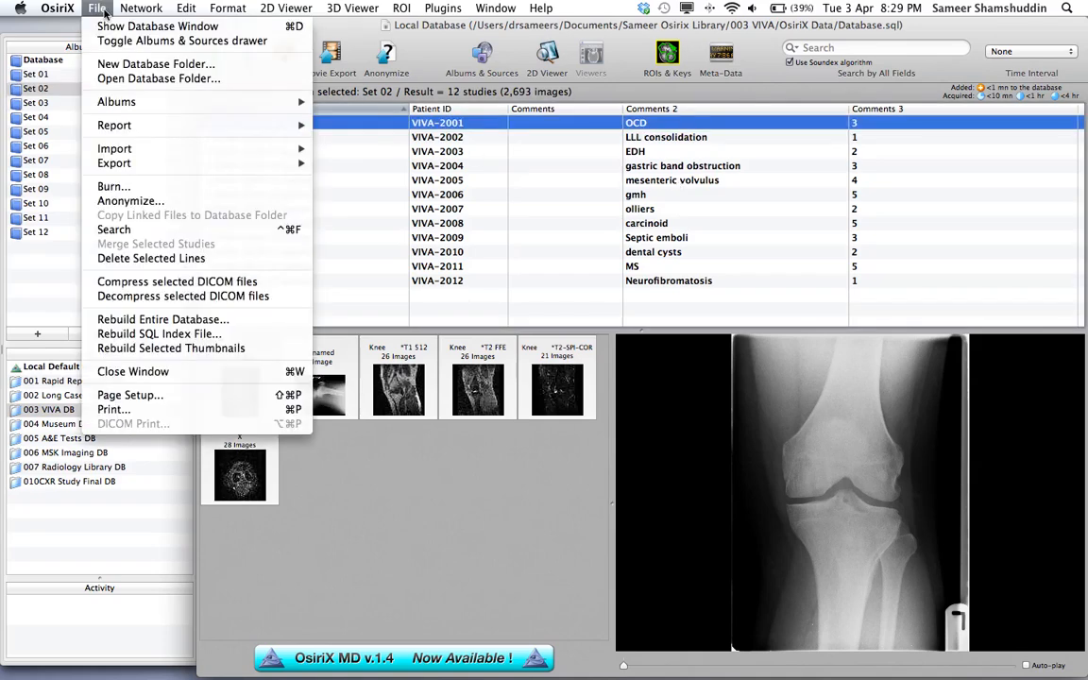
{"action": "mouse_move", "coordinate": [183, 164]}
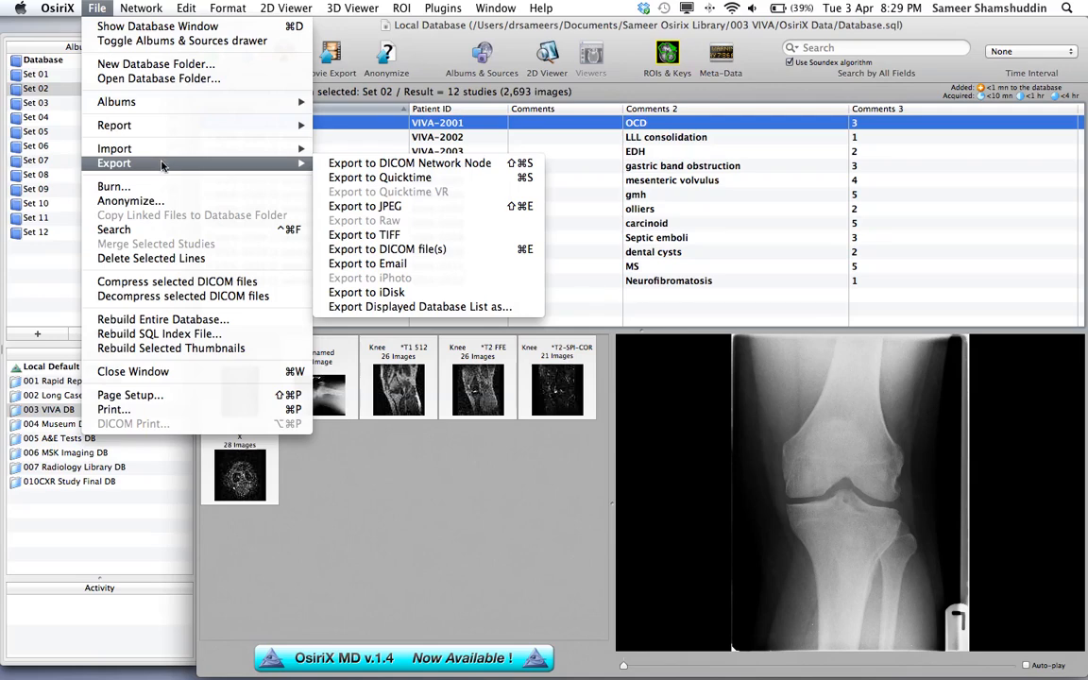
{"action": "left_click", "coordinate": [378, 309]}
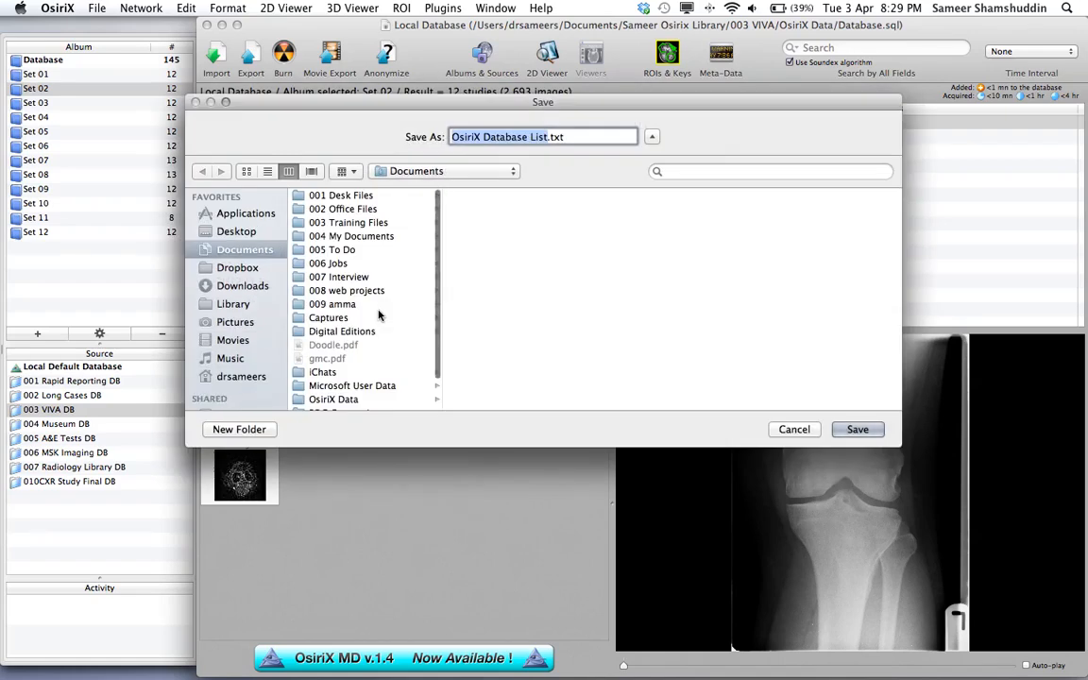
{"action": "left_click", "coordinate": [237, 231]}
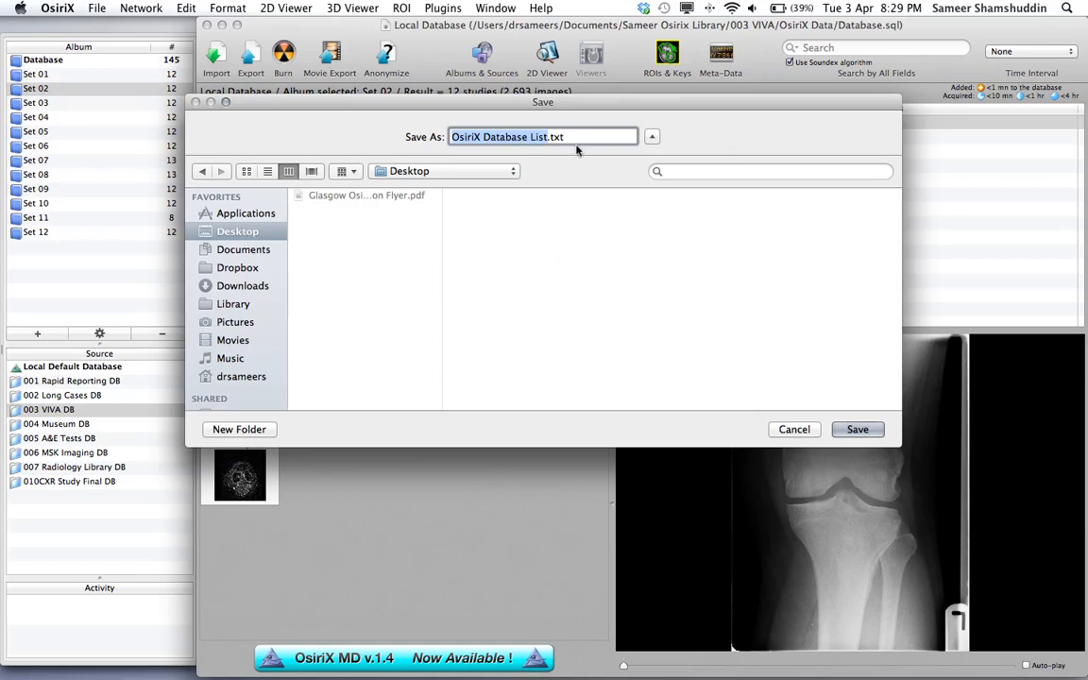
{"action": "left_click", "coordinate": [861, 430]}
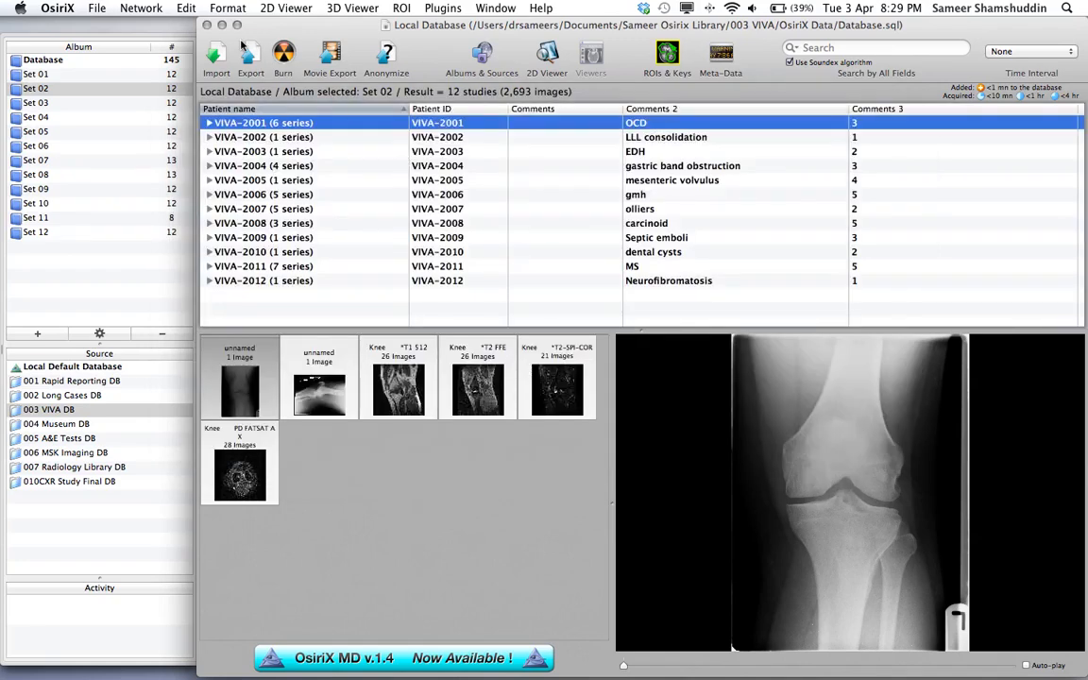
Step: Minimise the database window and open OsiriX Database List.txt from the Desktop in Microsoft Excel, selecting the first study's name cell
{"action": "left_click", "coordinate": [221, 25]}
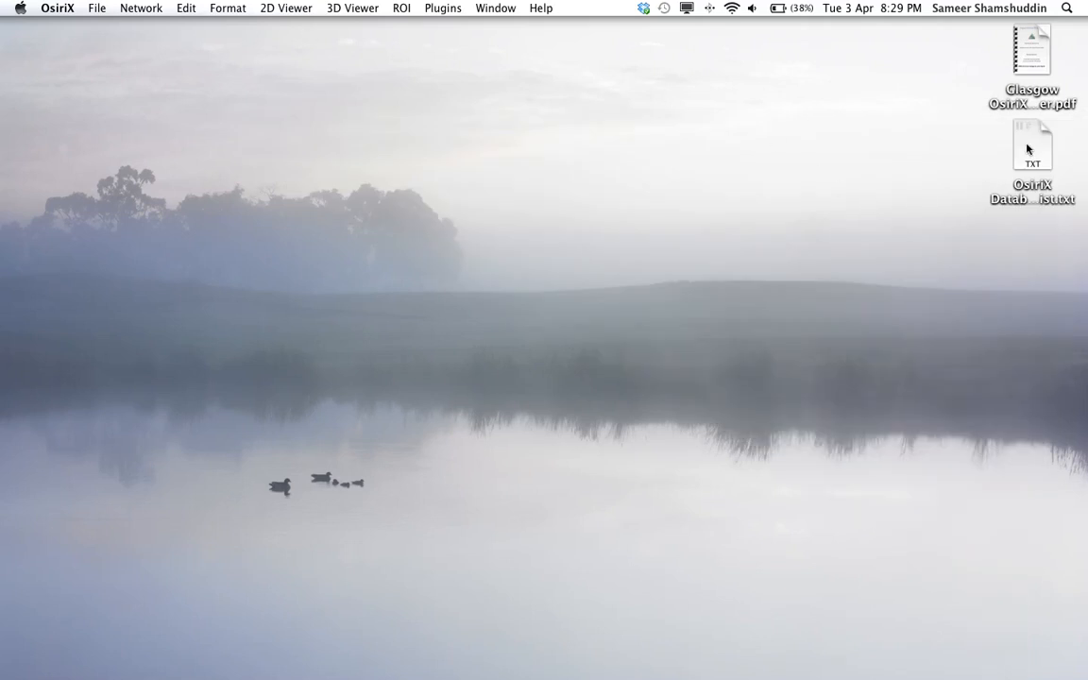
{"action": "left_click", "coordinate": [1030, 151]}
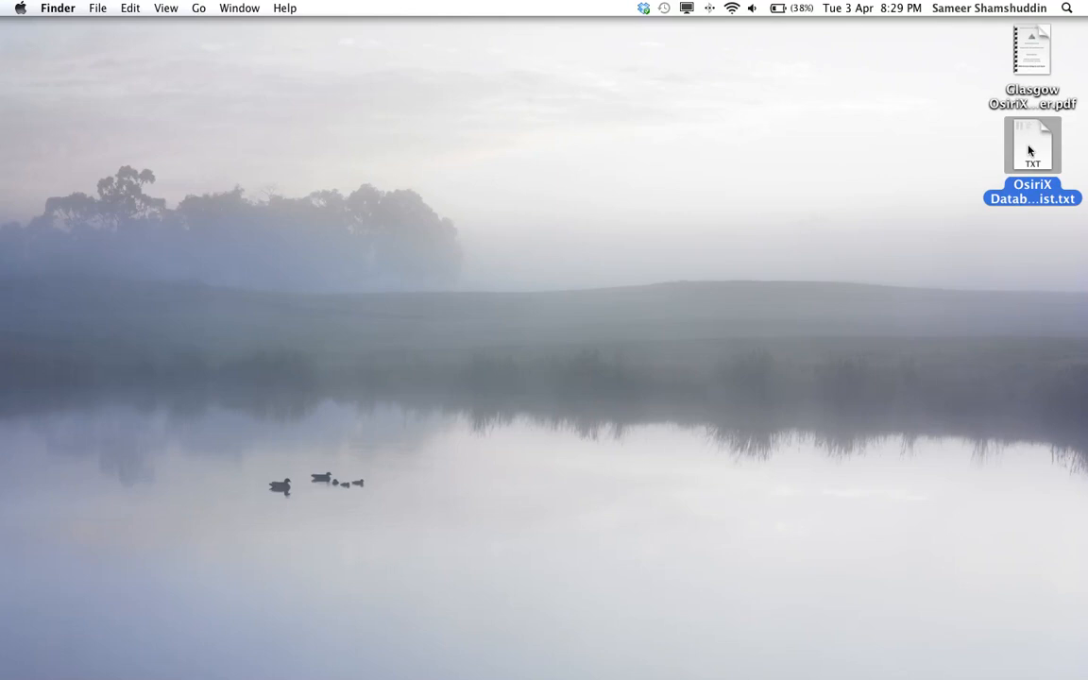
{"action": "right_click", "coordinate": [1030, 152]}
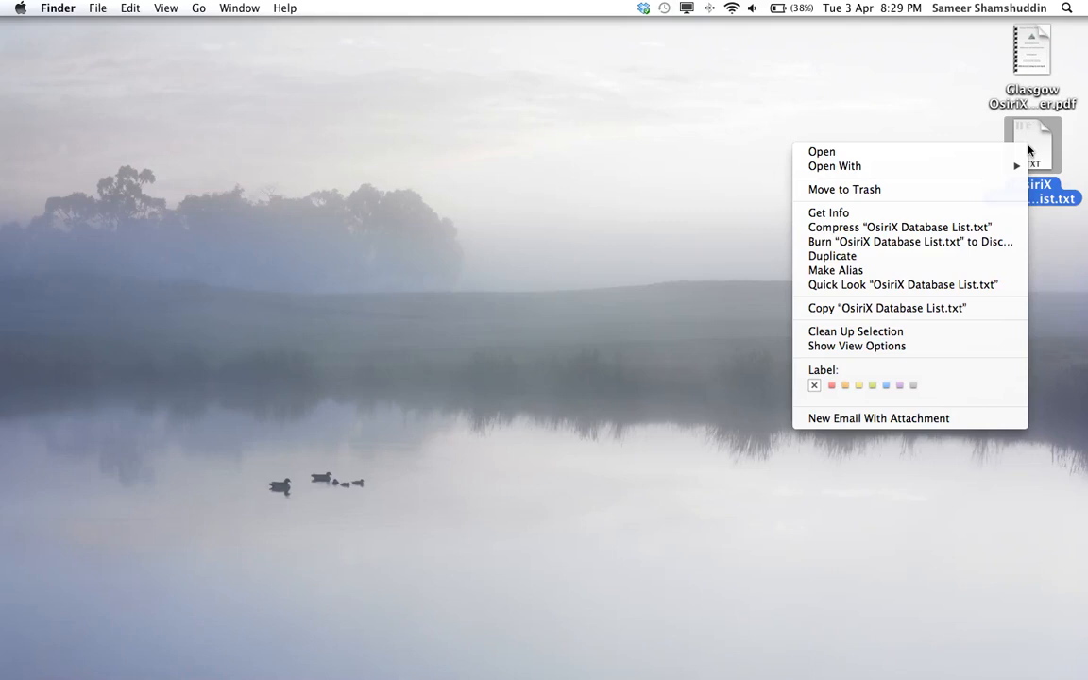
{"action": "mouse_move", "coordinate": [996, 167]}
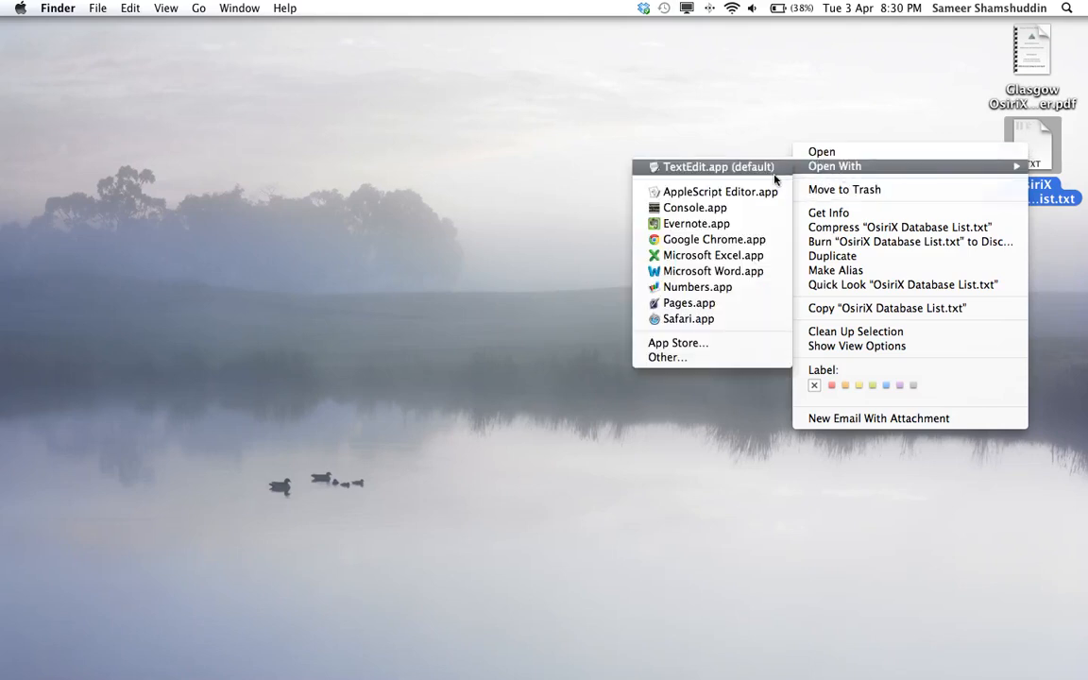
{"action": "left_click", "coordinate": [753, 255]}
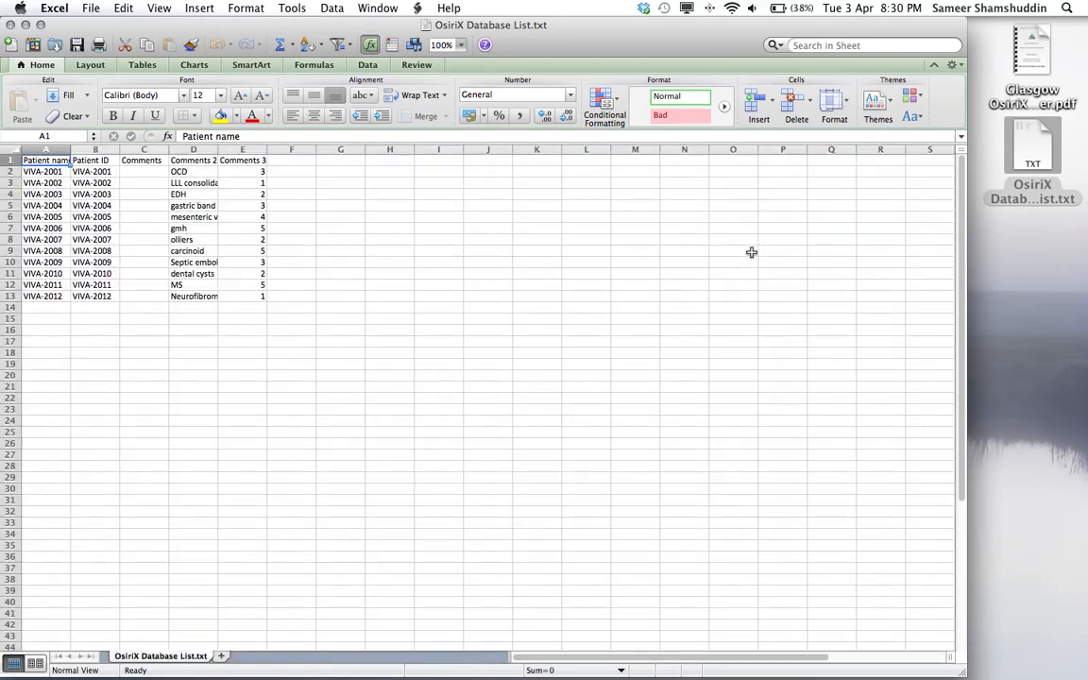
{"action": "left_click", "coordinate": [60, 175]}
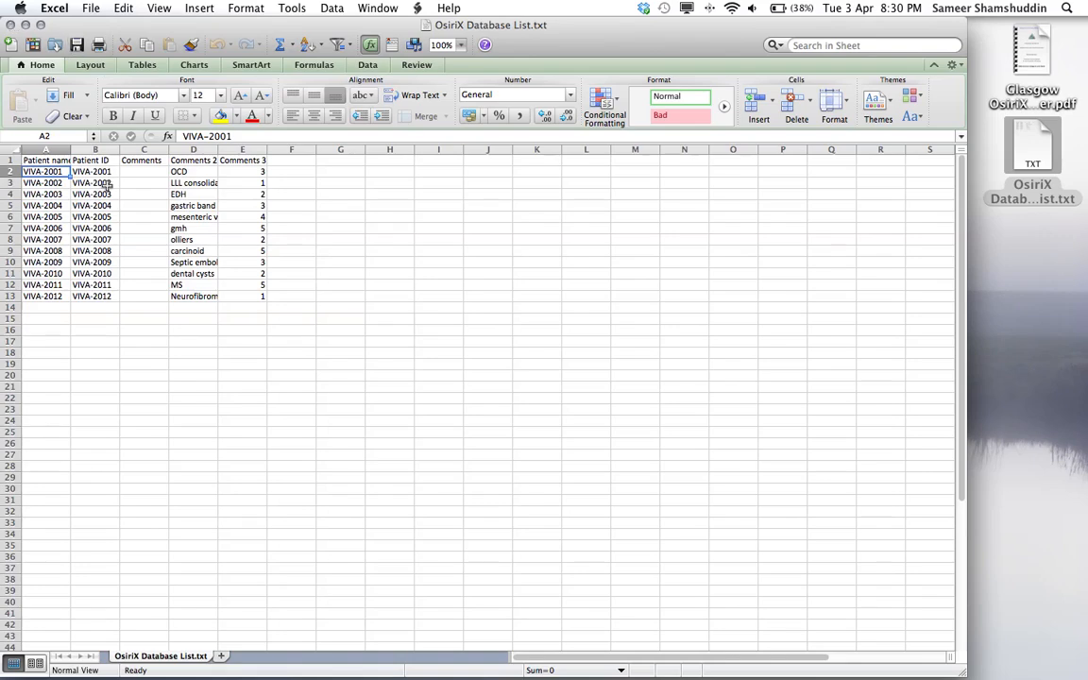
Step: Save a copy of the whole workbook to the Desktop in PDF format, keeping the file name OsiriX Database List
{"action": "left_click", "coordinate": [92, 9]}
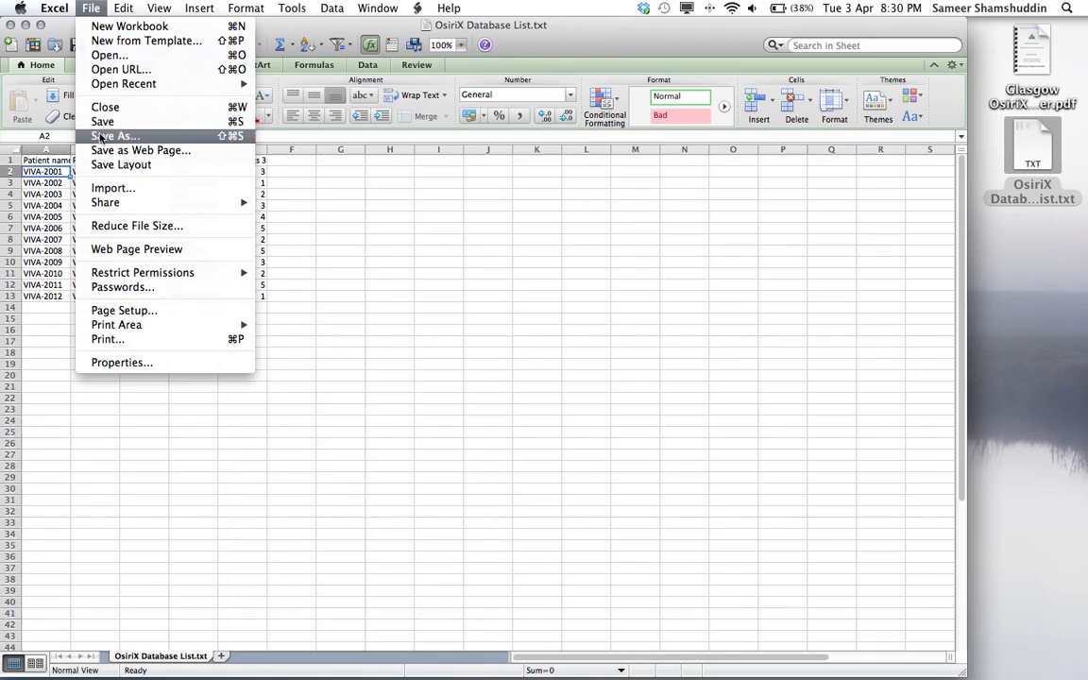
{"action": "left_click", "coordinate": [100, 136]}
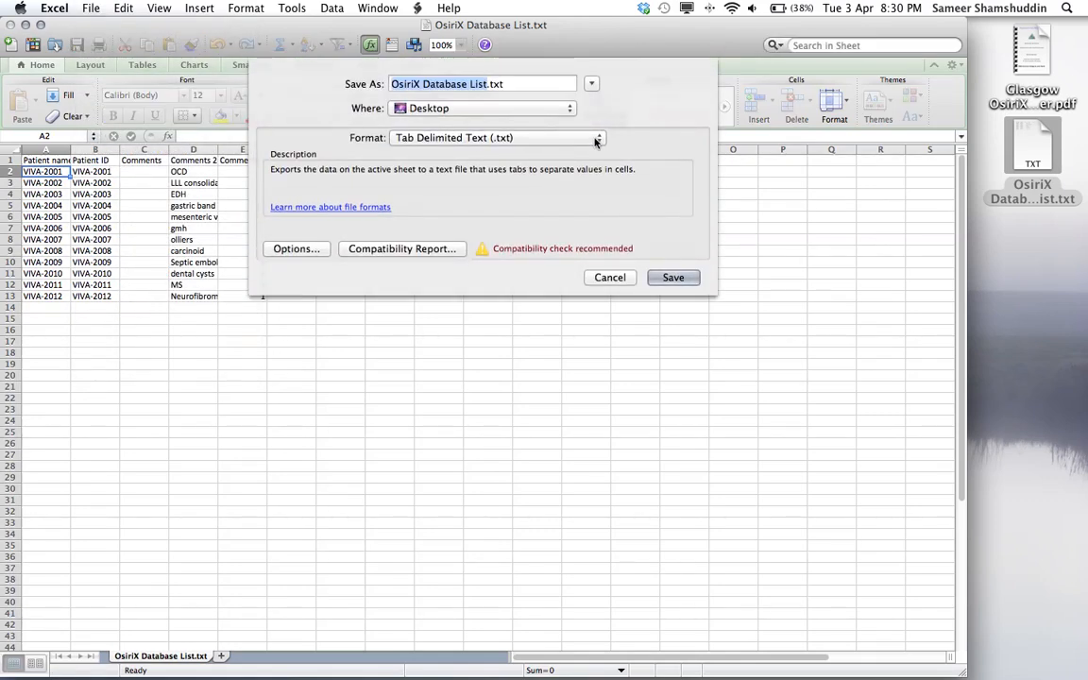
{"action": "left_click", "coordinate": [596, 139]}
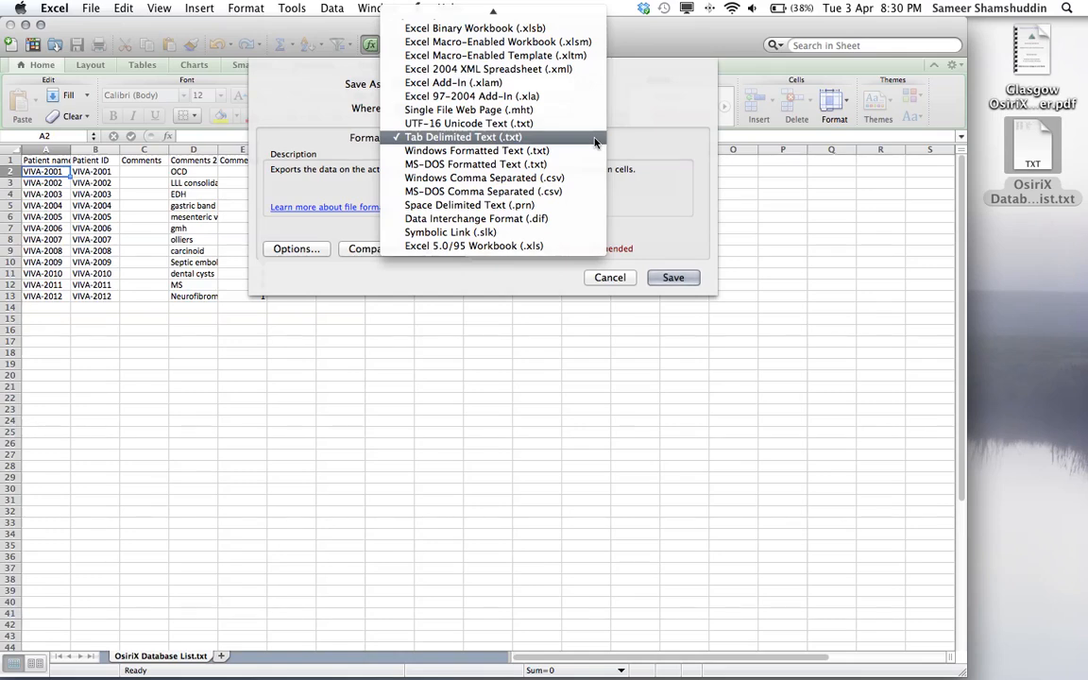
{"action": "mouse_move", "coordinate": [492, 12]}
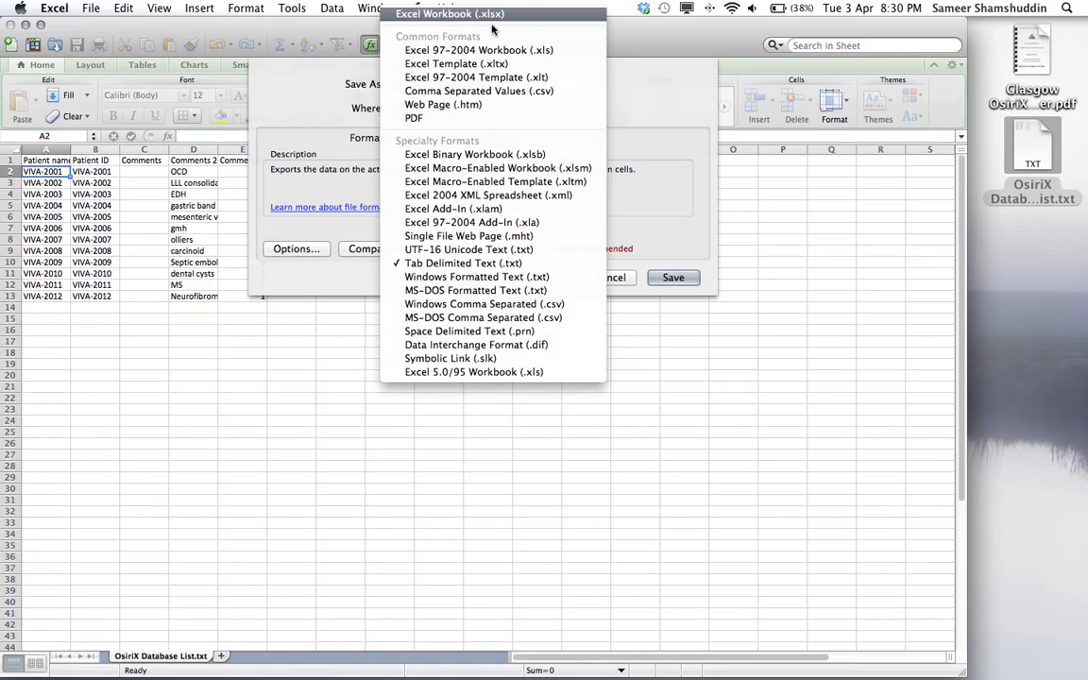
{"action": "left_click", "coordinate": [484, 117]}
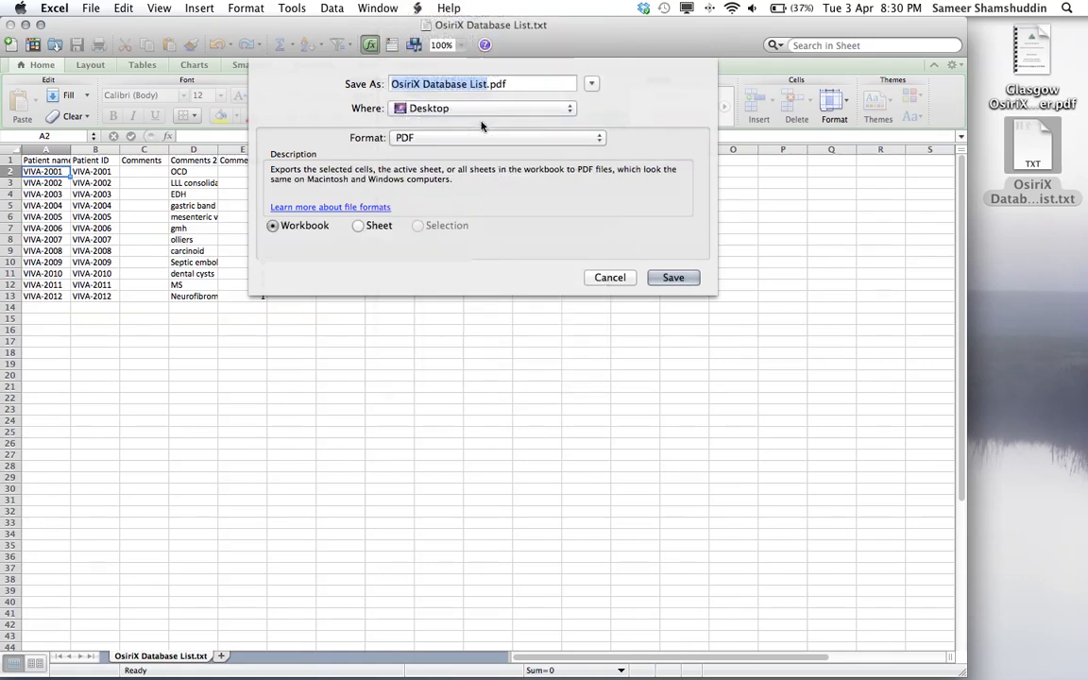
{"action": "left_click", "coordinate": [687, 275]}
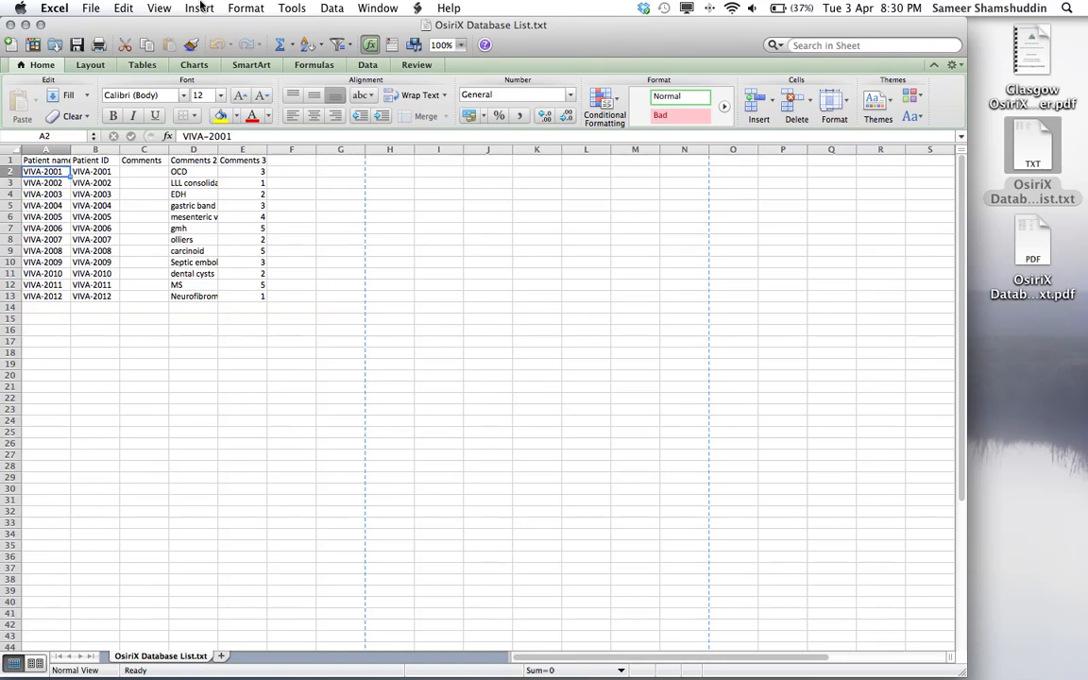
Step: Close the OsiriX Database List.txt workbook, saving its changes in the existing text format
{"action": "left_click", "coordinate": [11, 24]}
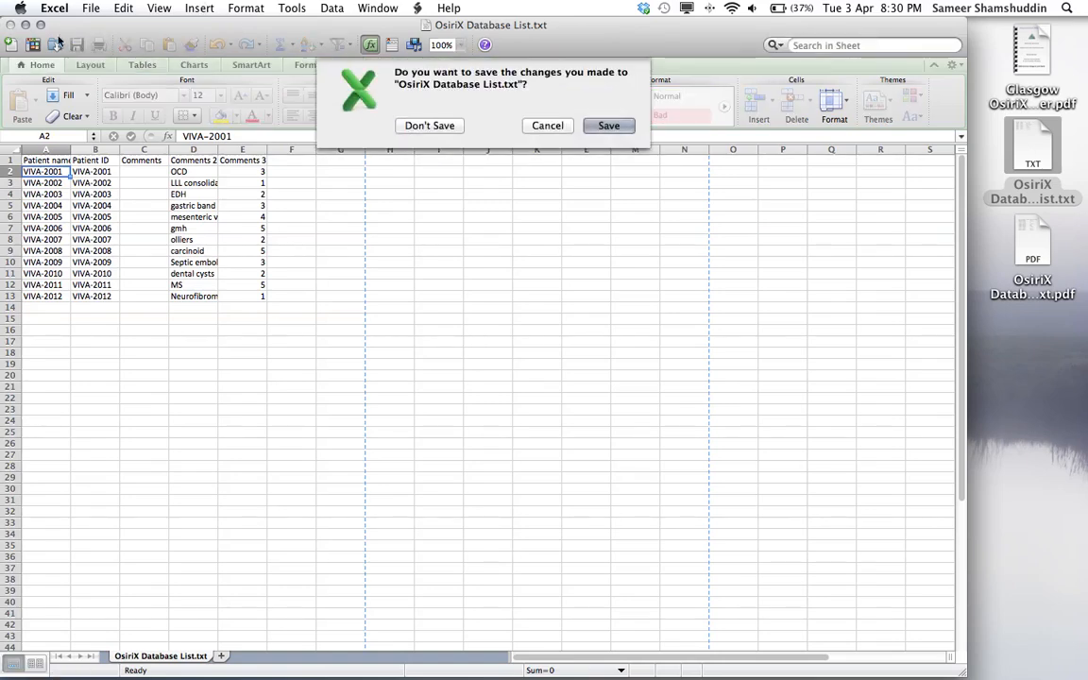
{"action": "left_click", "coordinate": [592, 126]}
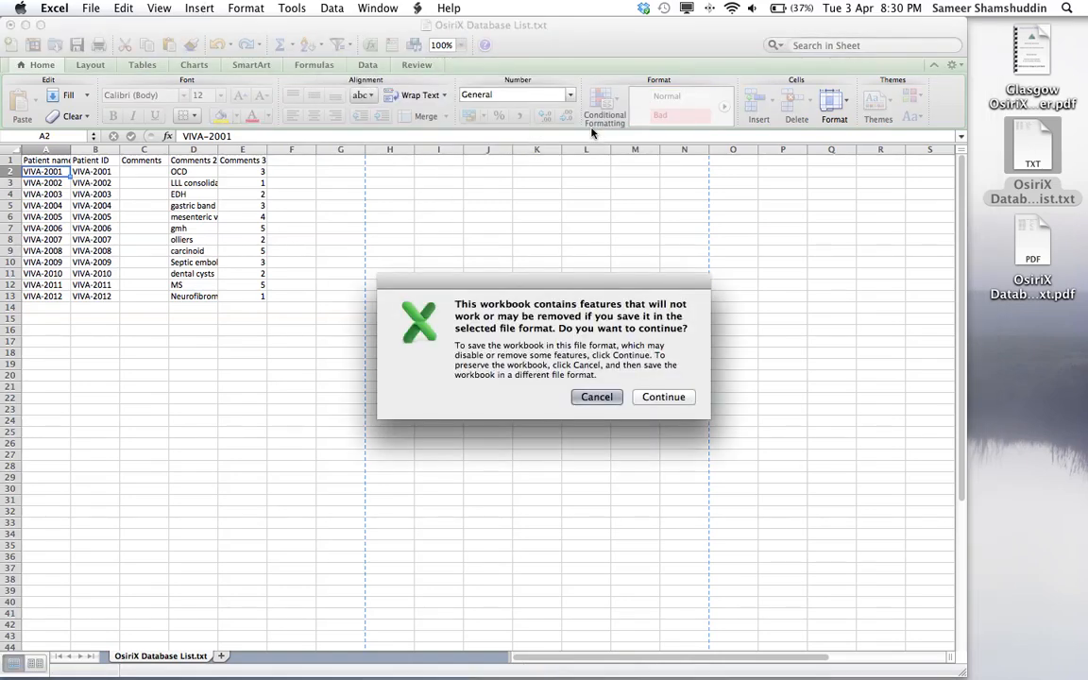
{"action": "left_click", "coordinate": [663, 397]}
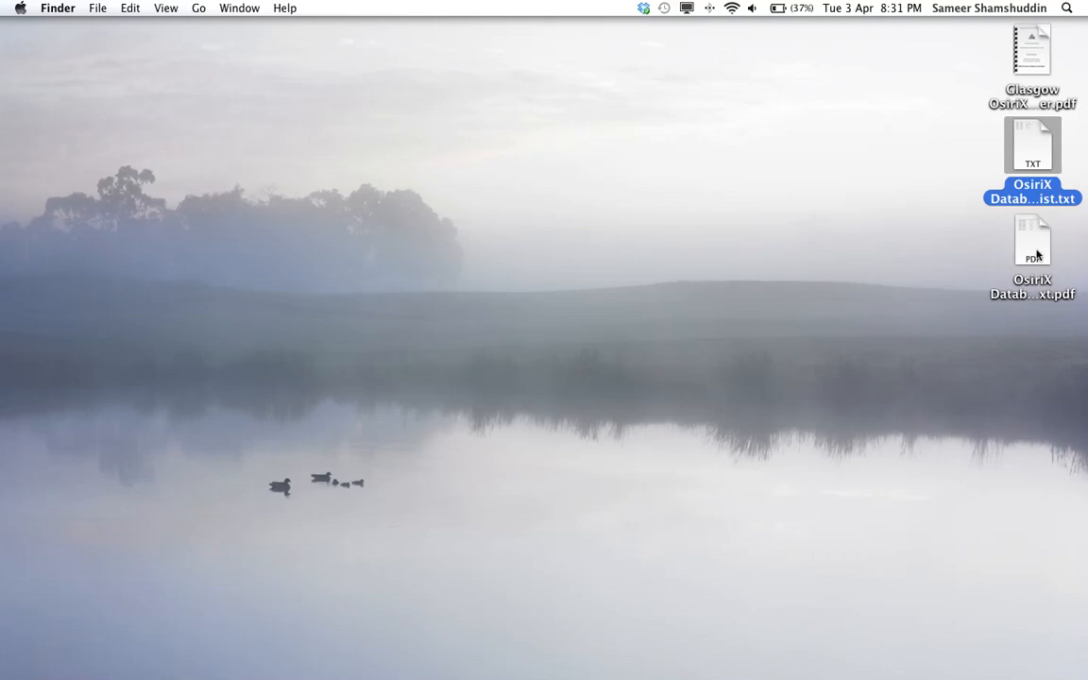
Step: Open the exported PDF from the Desktop to review the study list, close it and switch back to OsiriX
{"action": "double_click", "coordinate": [1036, 253]}
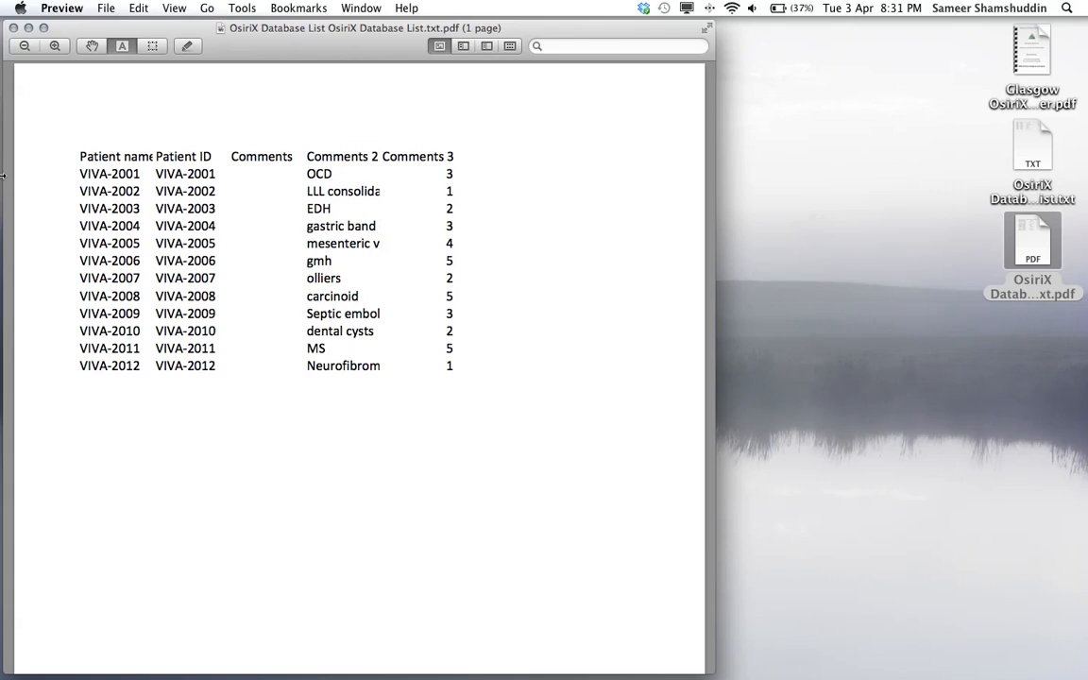
{"action": "left_click", "coordinate": [13, 29]}
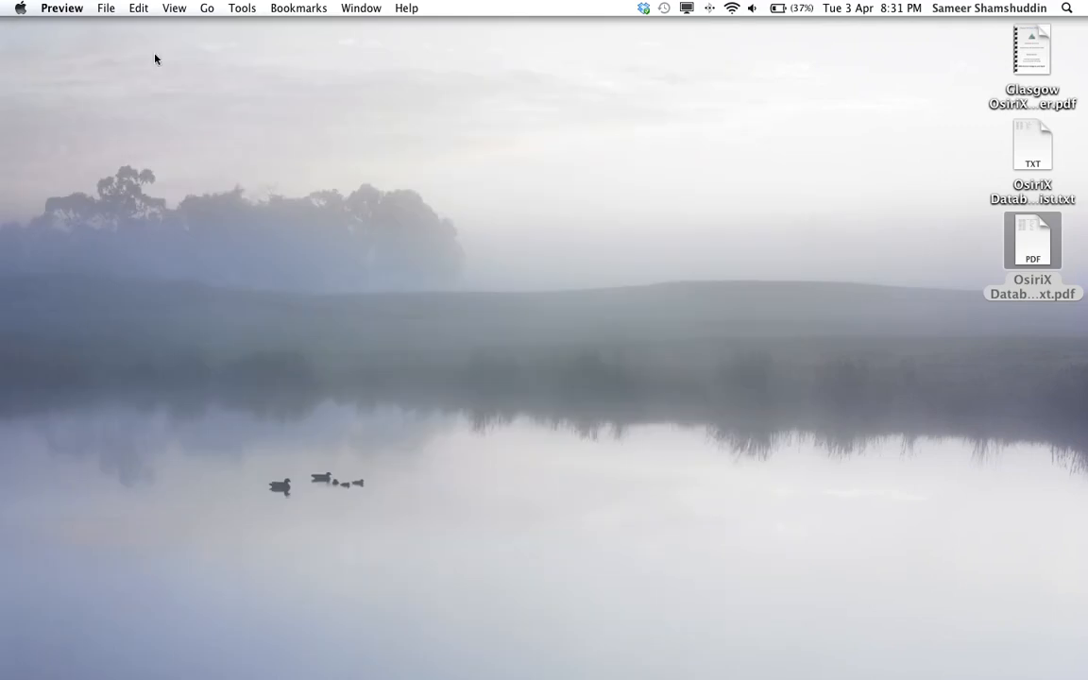
{"action": "mouse_move", "coordinate": [598, 647]}
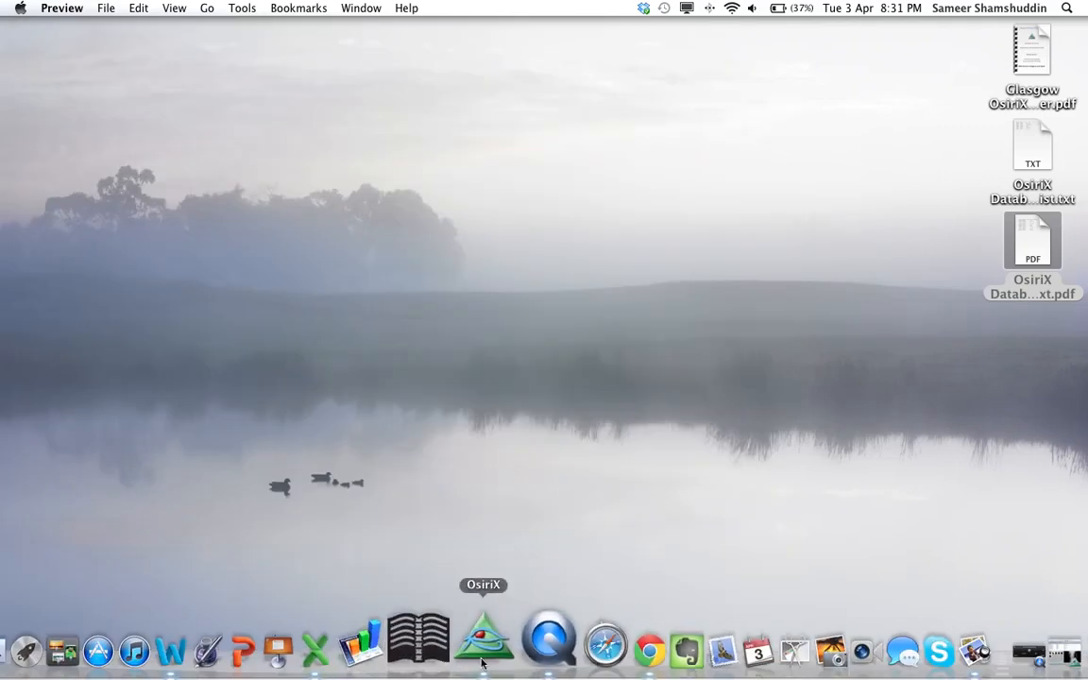
{"action": "left_click", "coordinate": [485, 649]}
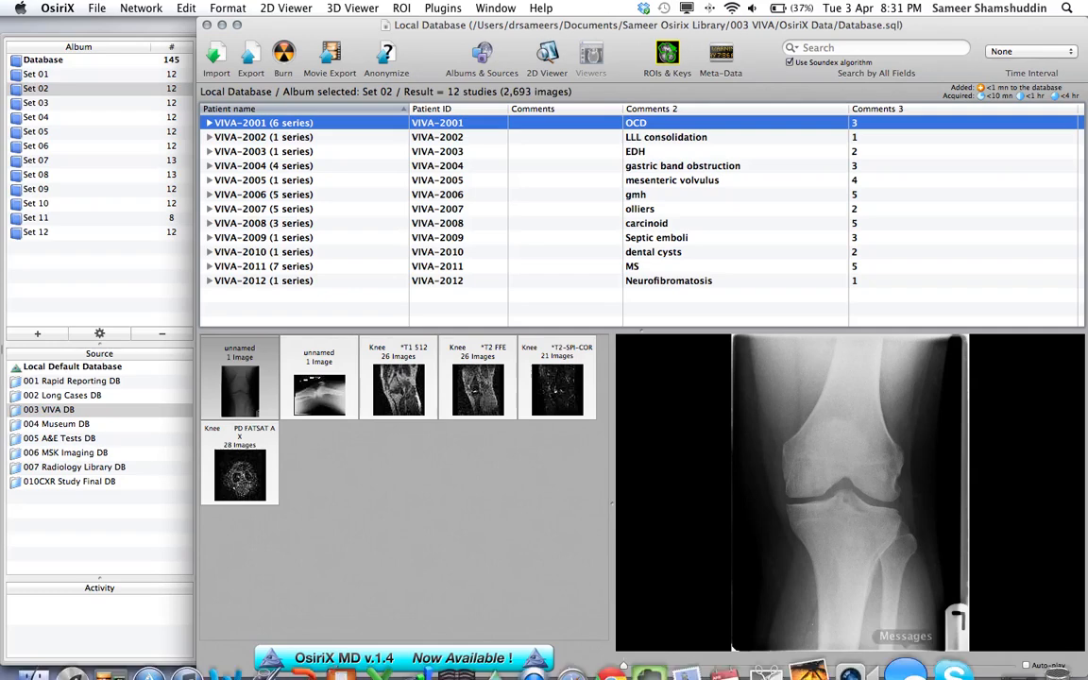
{"action": "left_click", "coordinate": [961, 659]}
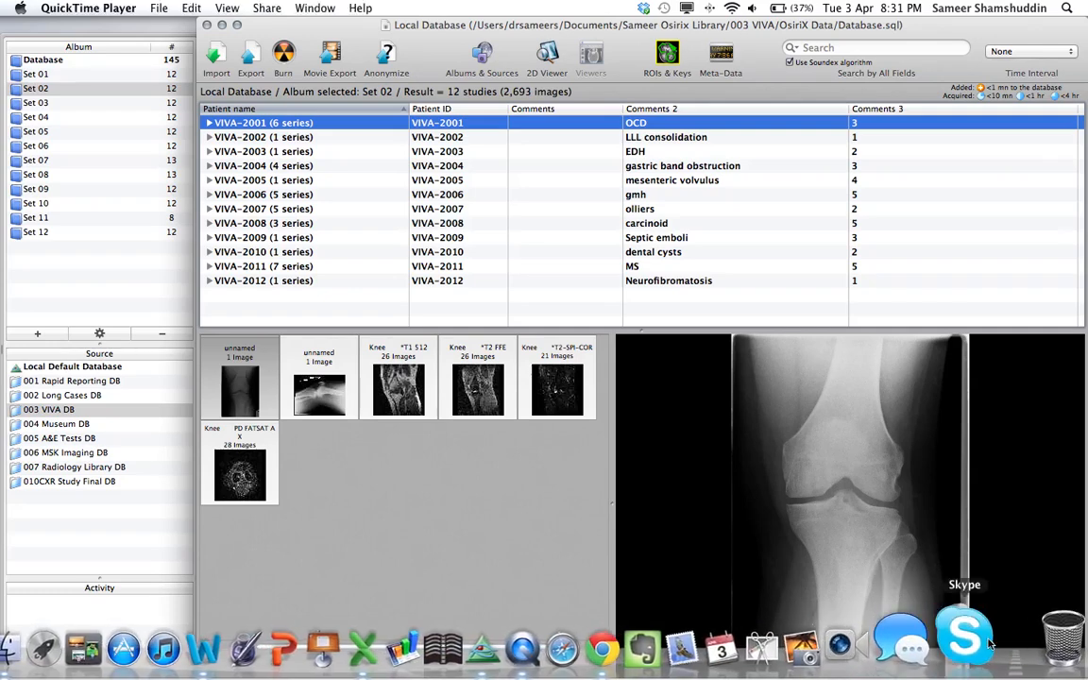